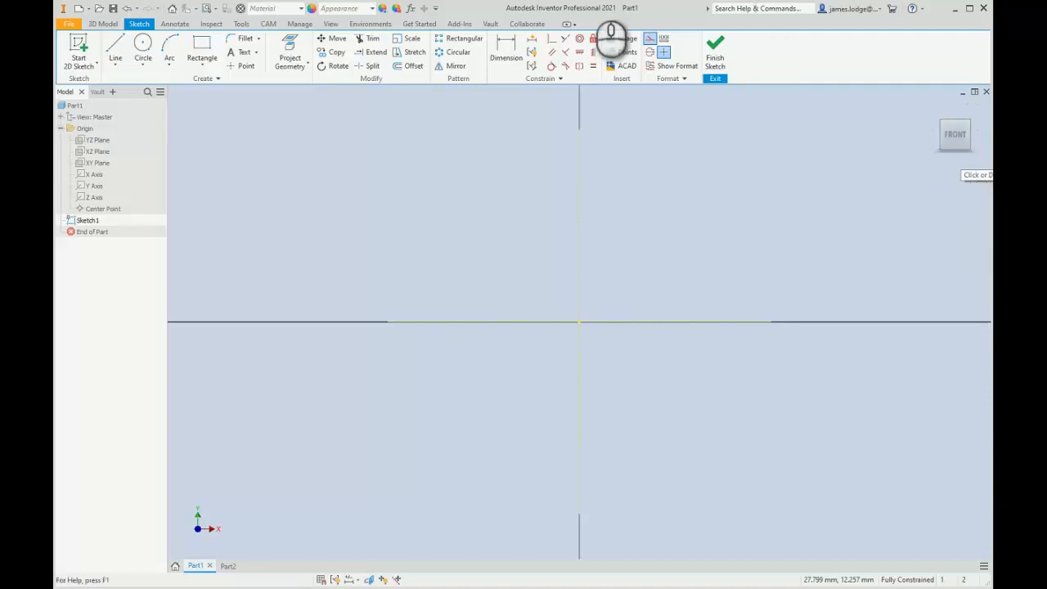
click(101, 25)
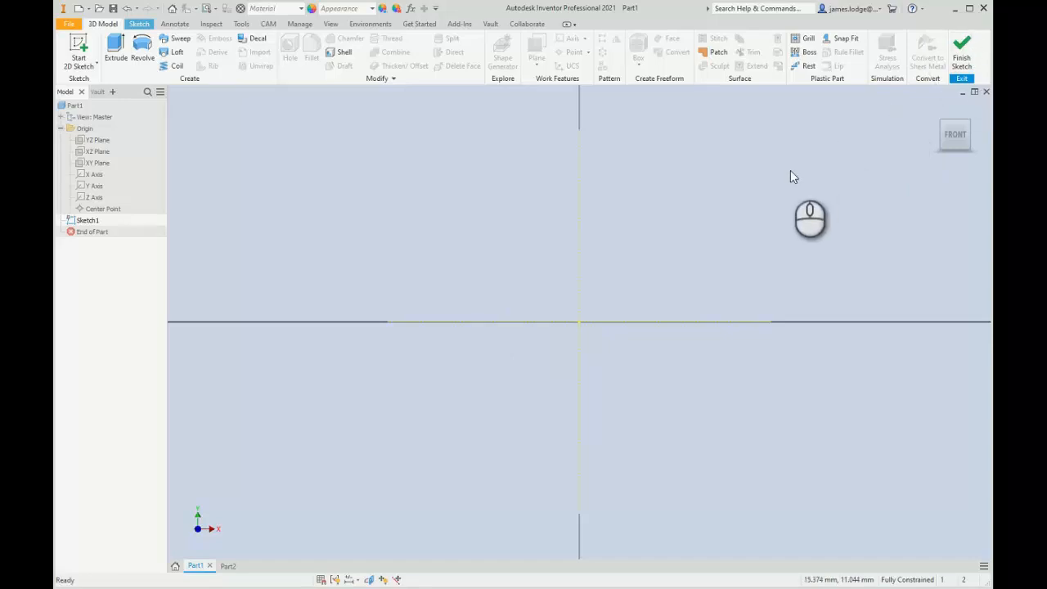
middle_drag(675, 312, 642, 289)
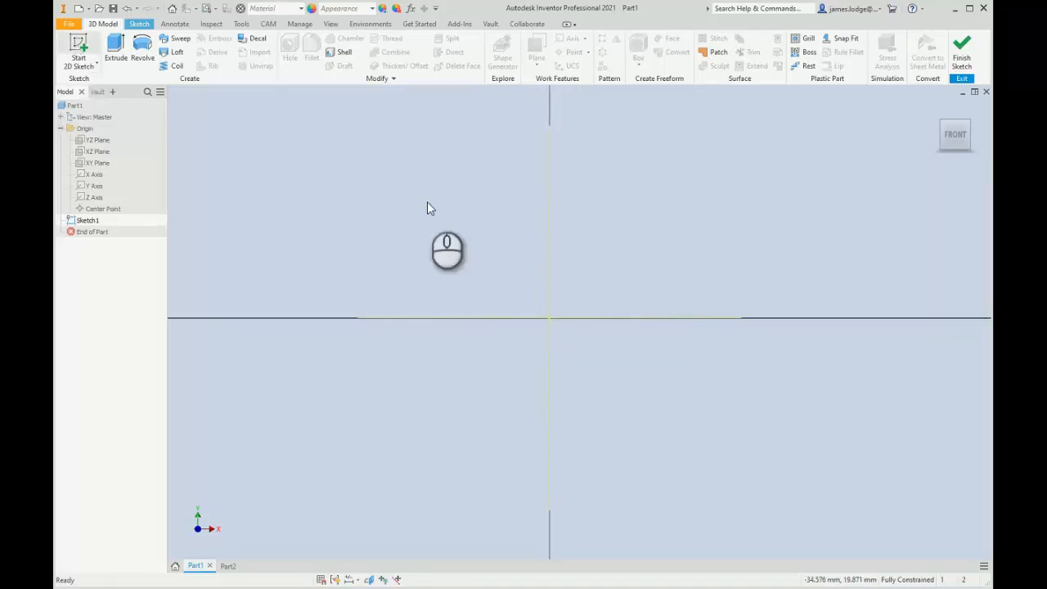
drag(694, 420, 474, 278)
click(395, 206)
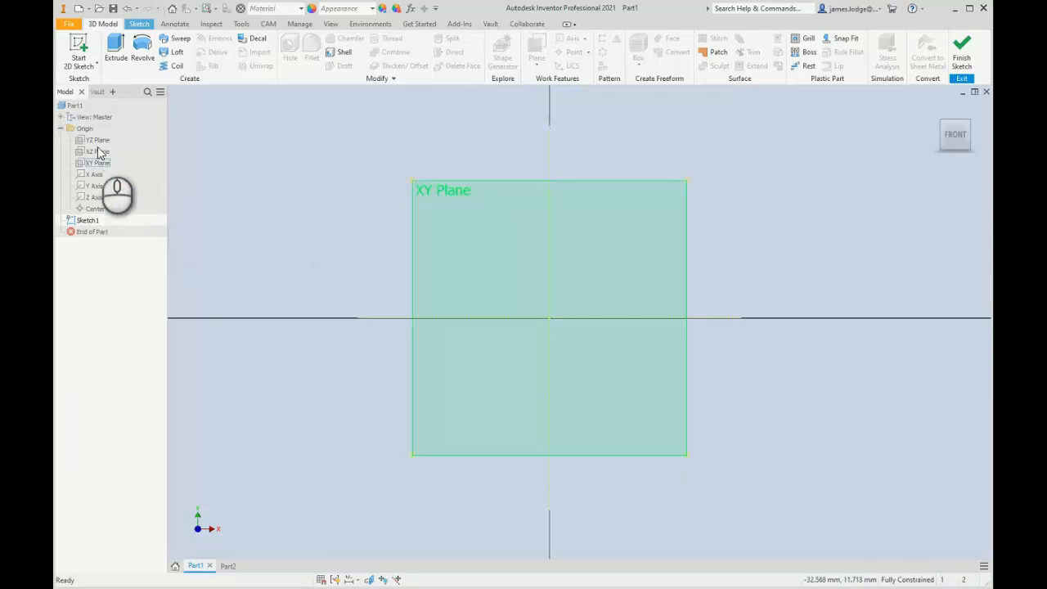
click(820, 185)
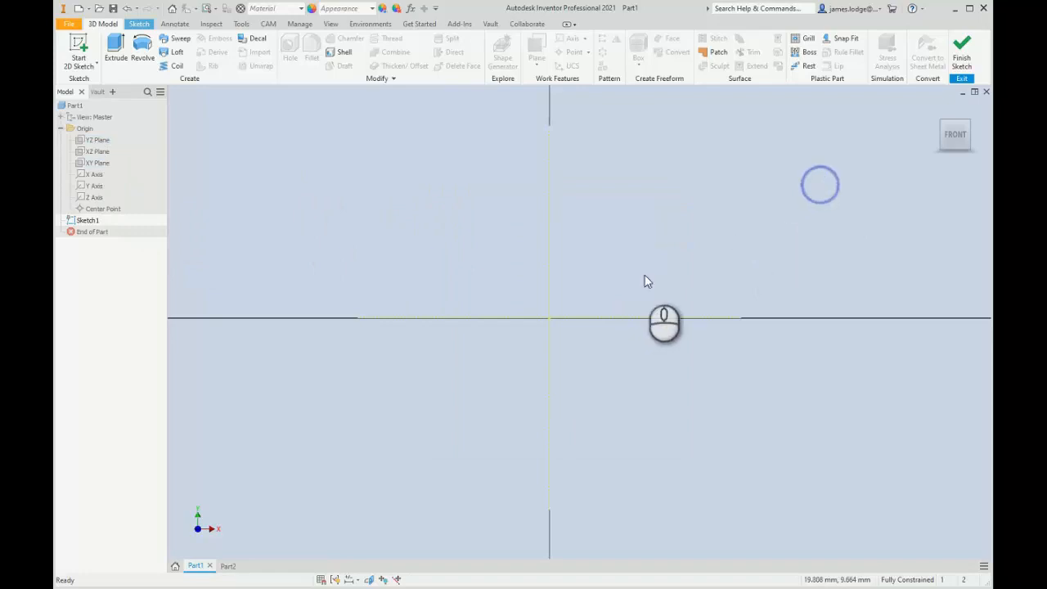
- Sketch a two-point rectangle about 35 mm wide around the origin, spanning both projected axes
click(146, 25)
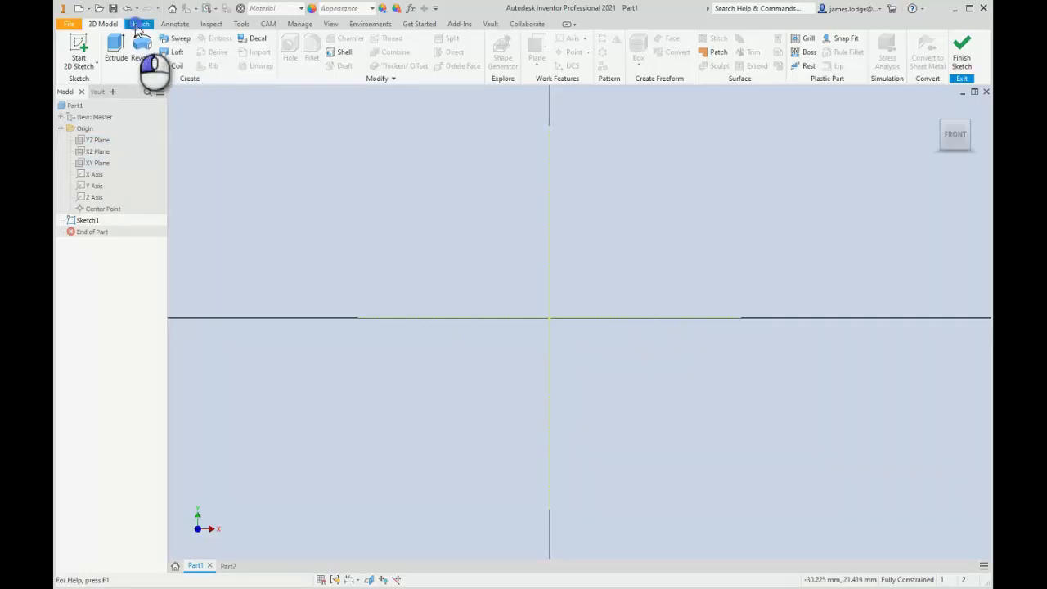
click(660, 193)
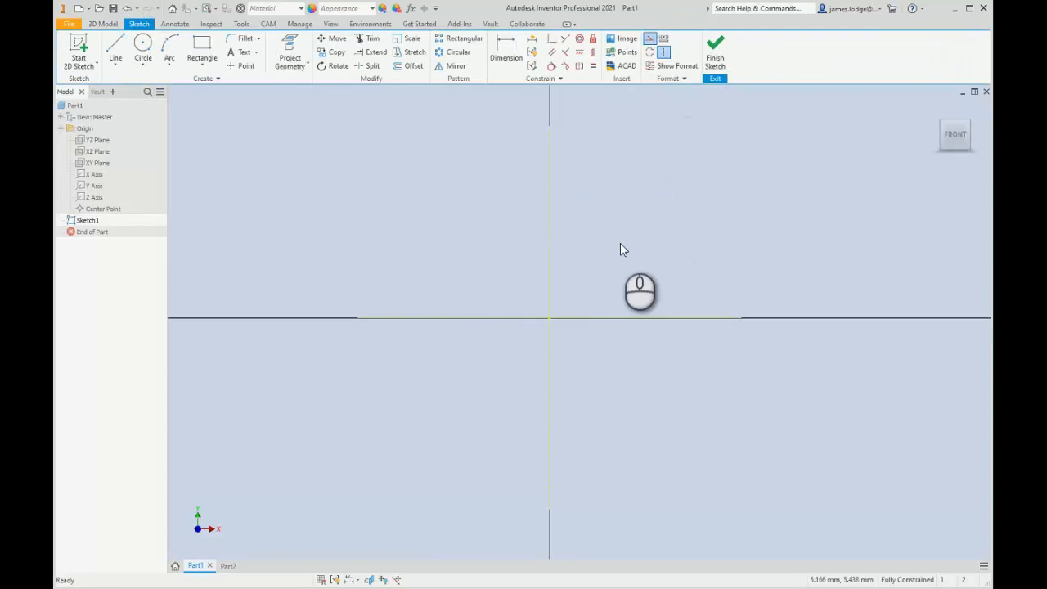
click(204, 47)
click(305, 169)
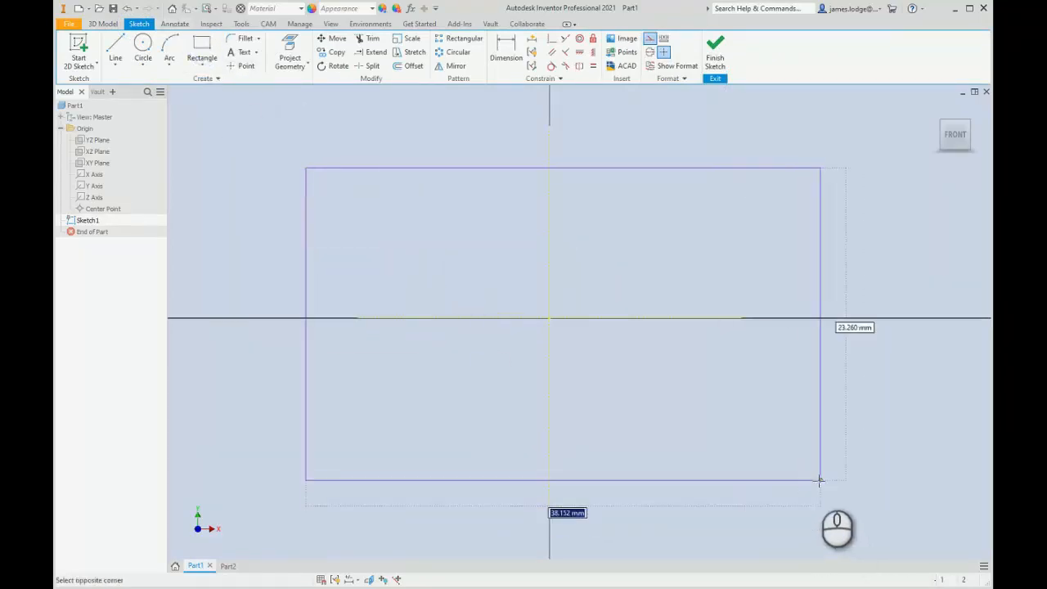
click(777, 493)
key(Escape)
- Convert all four rectangle lines from construction to normal sketch geometry
drag(350, 210, 252, 139)
ctrl+drag(856, 523, 669, 397)
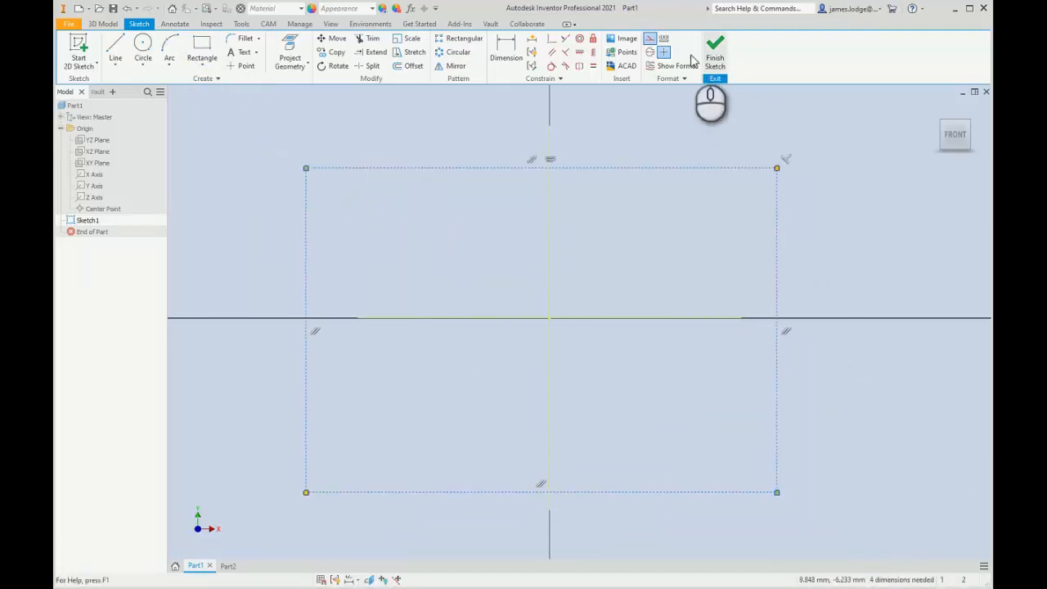
click(648, 38)
click(878, 246)
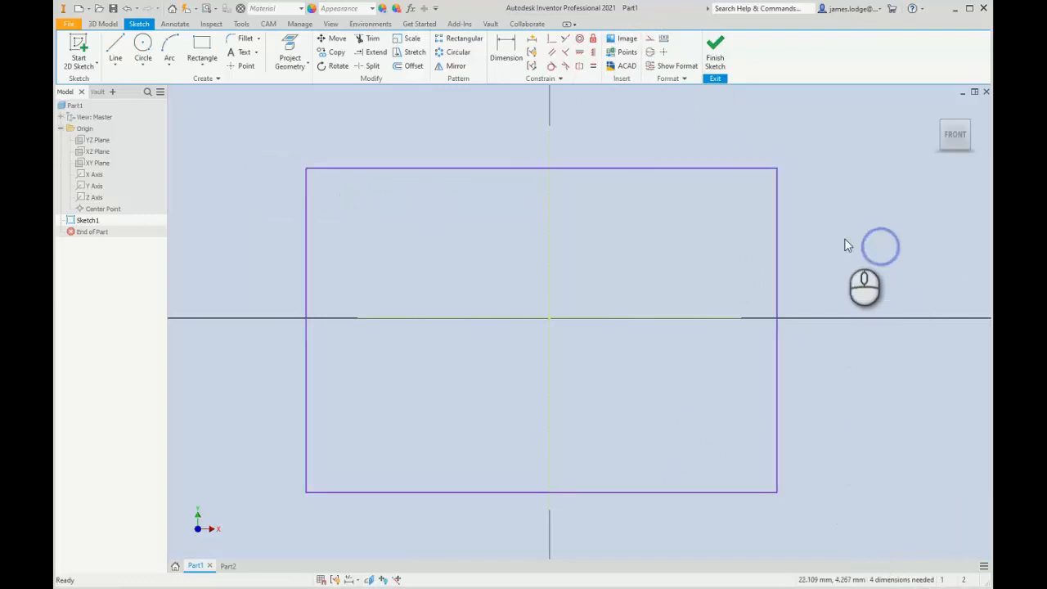
- Apply symmetric constraints to the rectangle's upper and lower lines about the horizontal axis and its side lines about the vertical axis
click(580, 66)
click(607, 168)
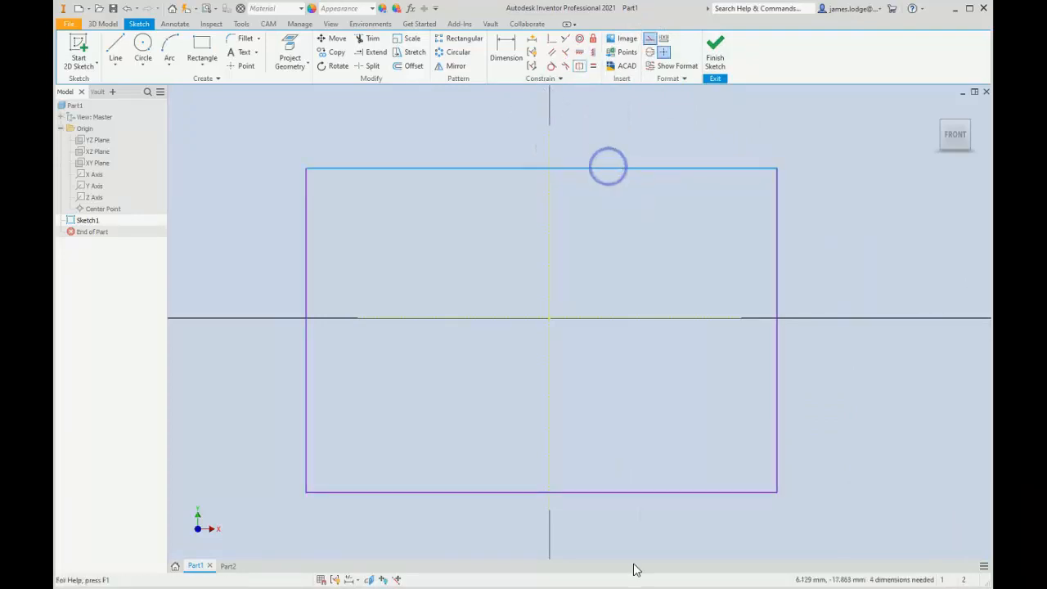
click(632, 492)
click(613, 316)
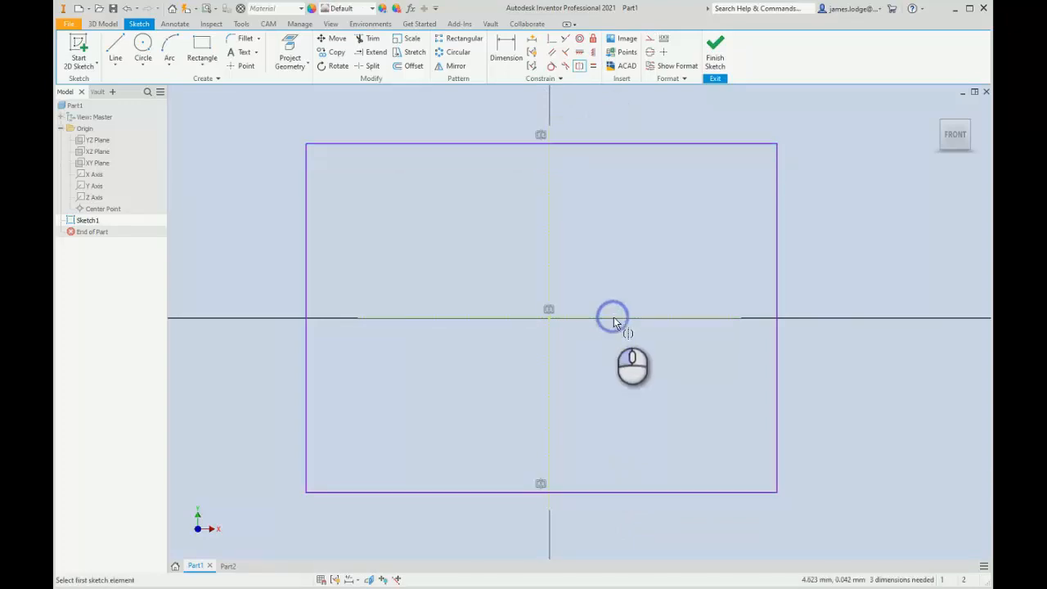
click(307, 251)
click(777, 285)
click(550, 284)
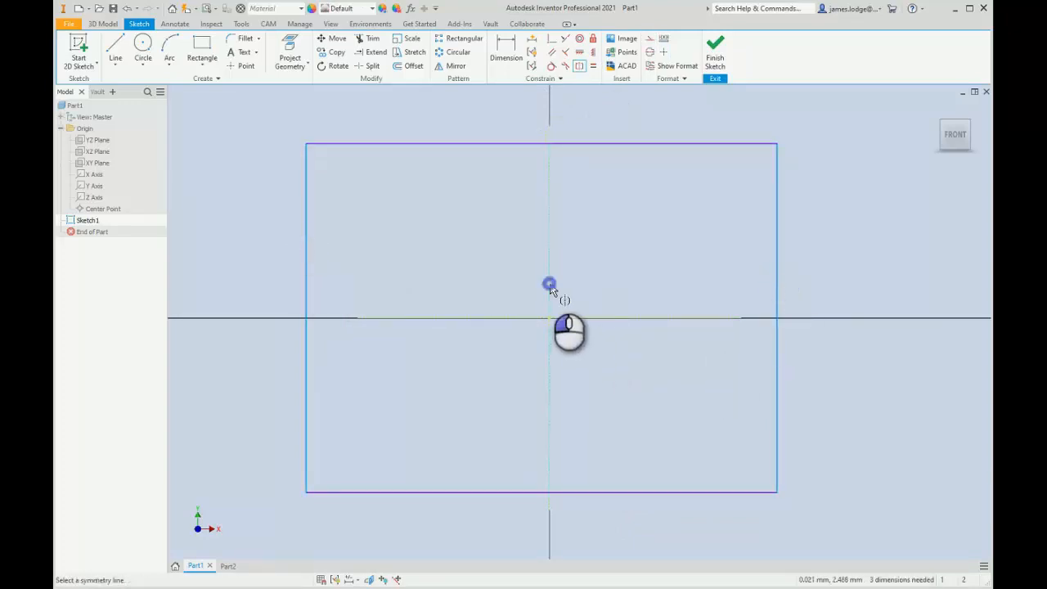
- Dimension the rectangle's upper line and set the width to 150 mm
middle_drag(585, 235, 578, 262)
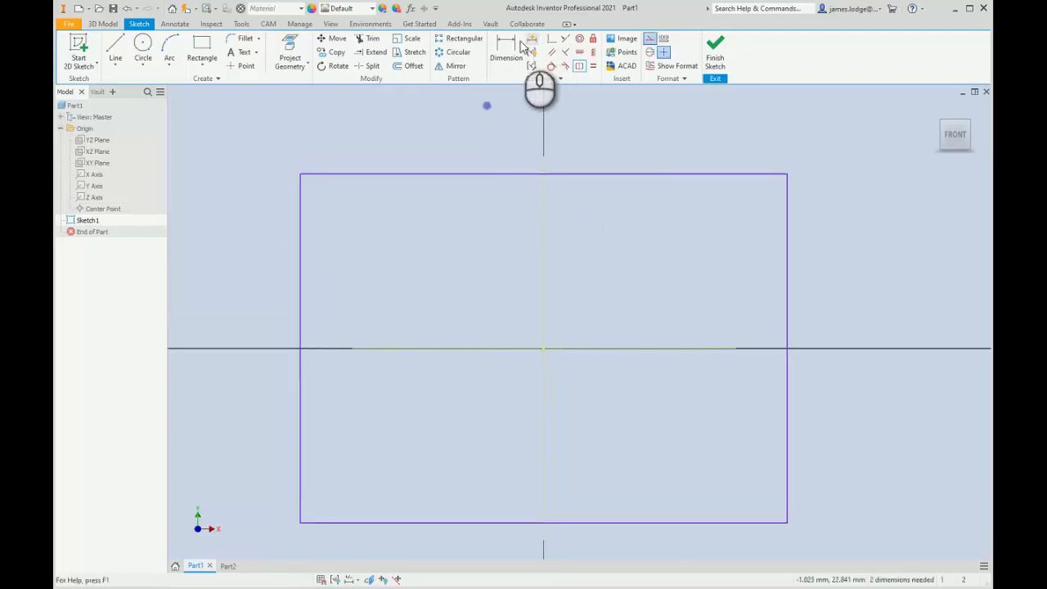
click(507, 43)
click(461, 173)
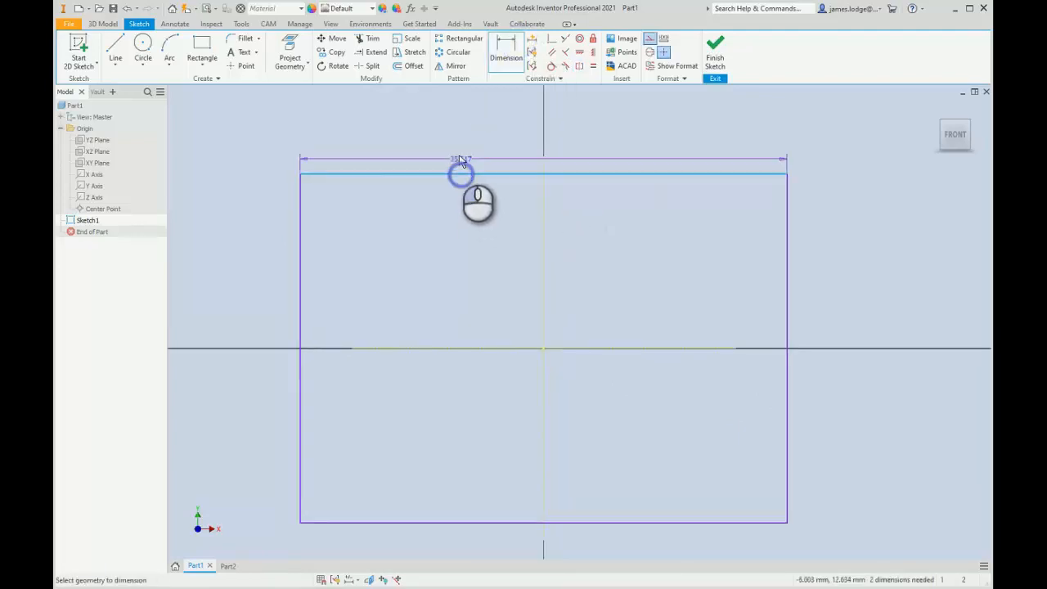
click(456, 149)
text(150)
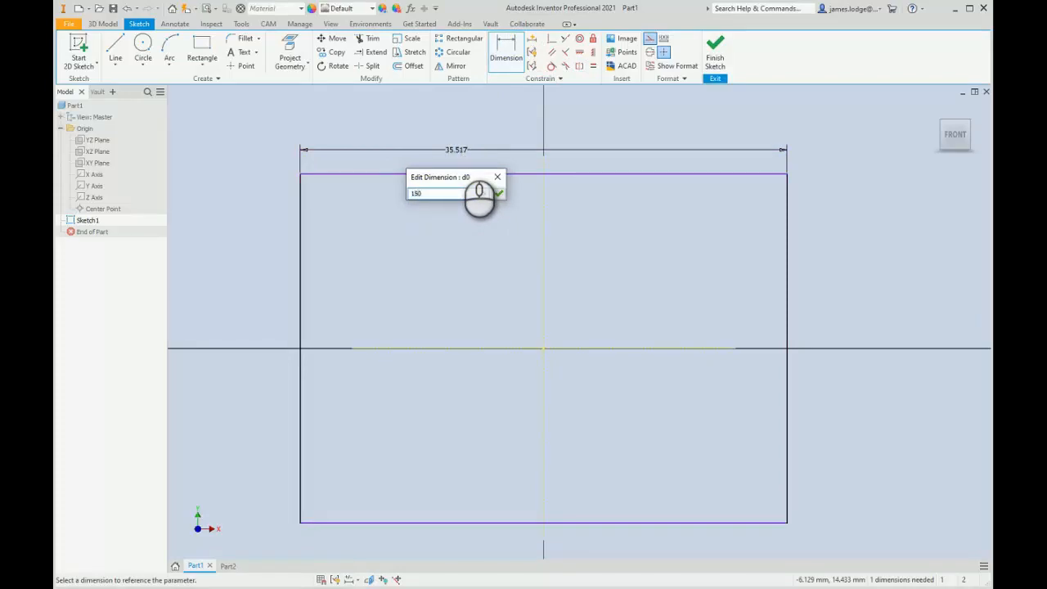
key(Return)
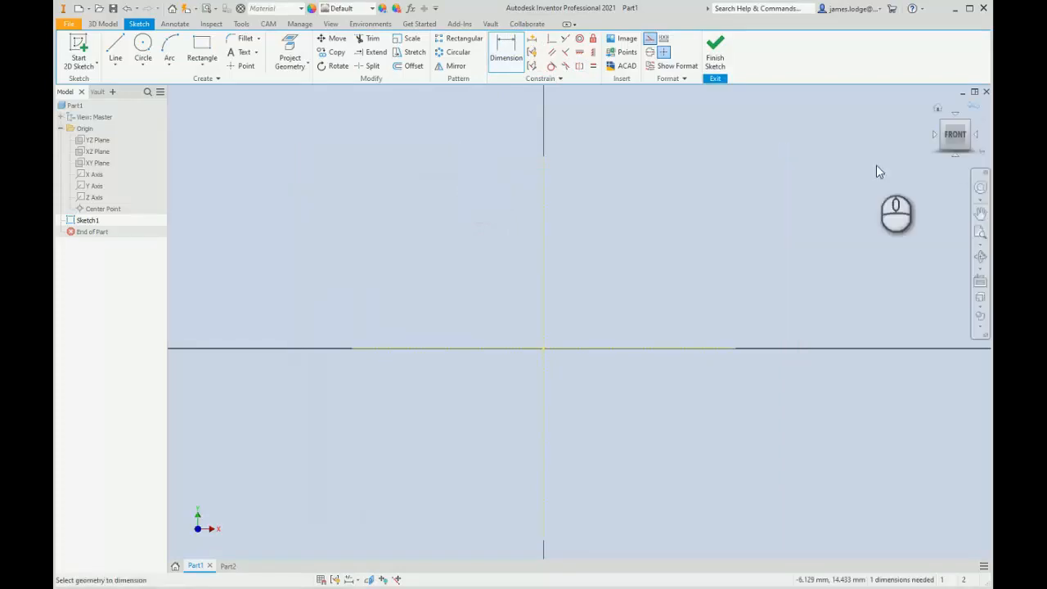
- Dimension one vertical side of the rectangle and set the height to 75 mm
scroll(518, 243, up, 5)
middle_drag(460, 268, 523, 353)
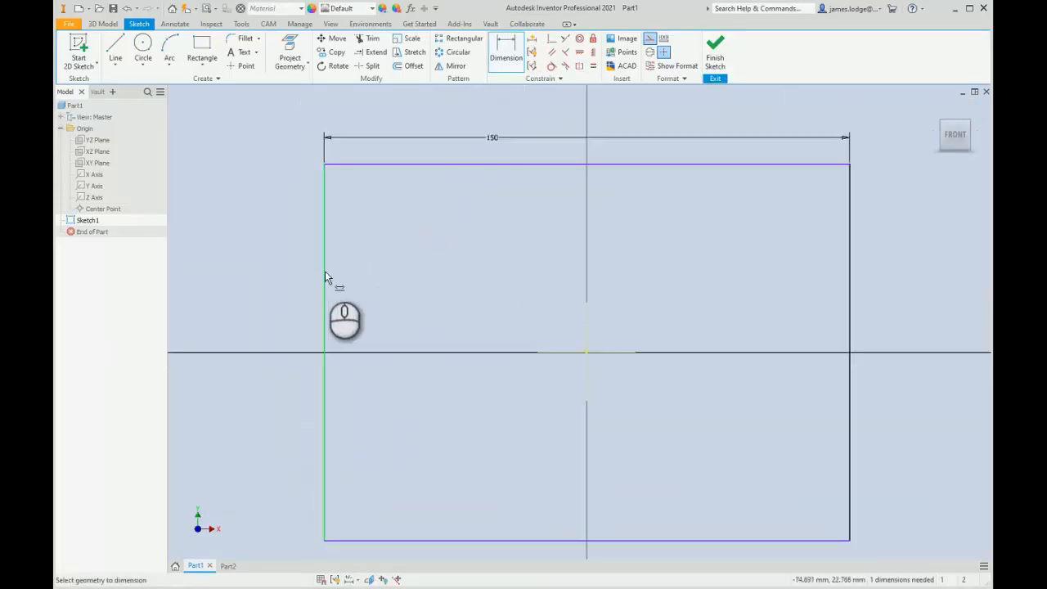
click(324, 271)
click(271, 266)
text(75)
key(Return)
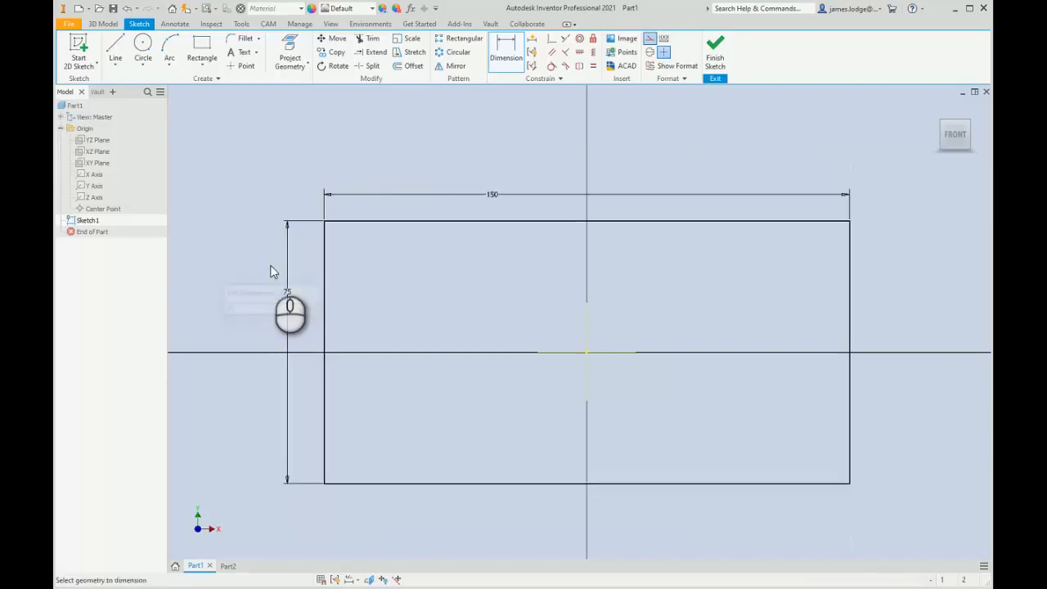
scroll(430, 245, up, 3)
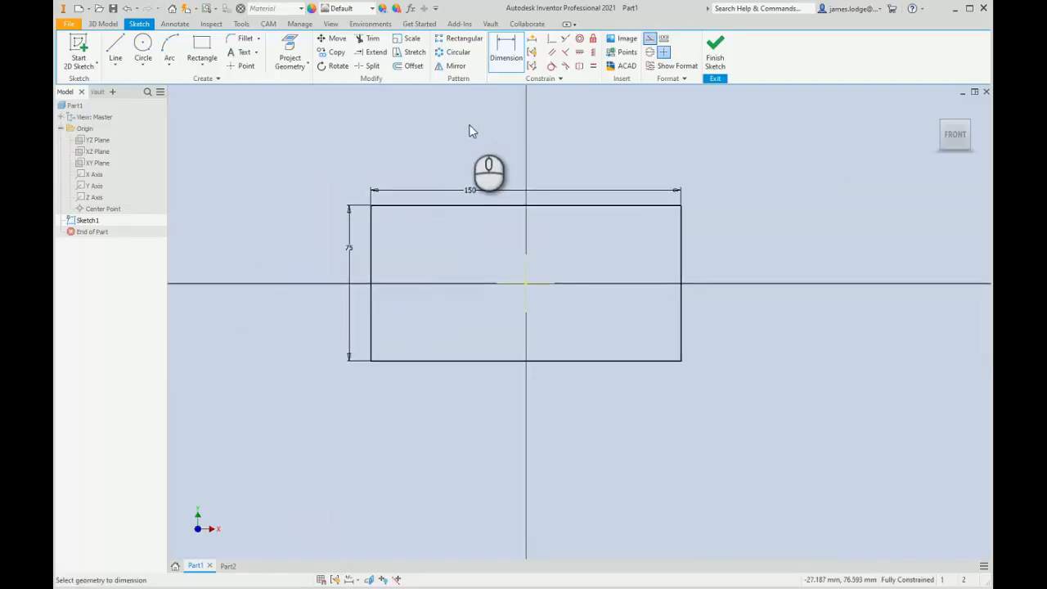
scroll(405, 152, up, 3)
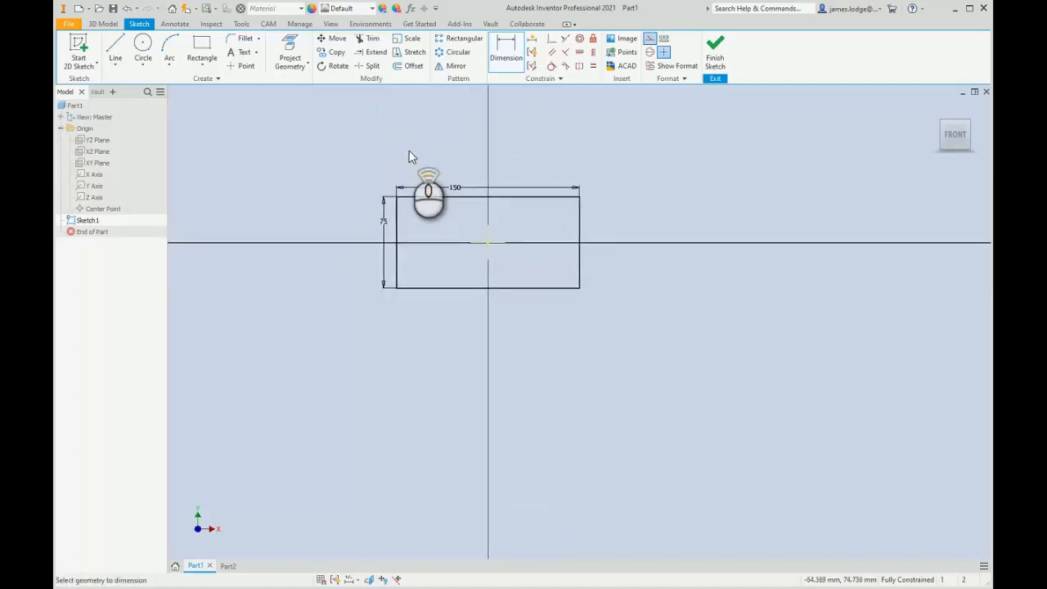
scroll(409, 151, up, 2)
scroll(408, 150, down, 8)
scroll(408, 148, up, 5)
middle_drag(408, 149, 423, 146)
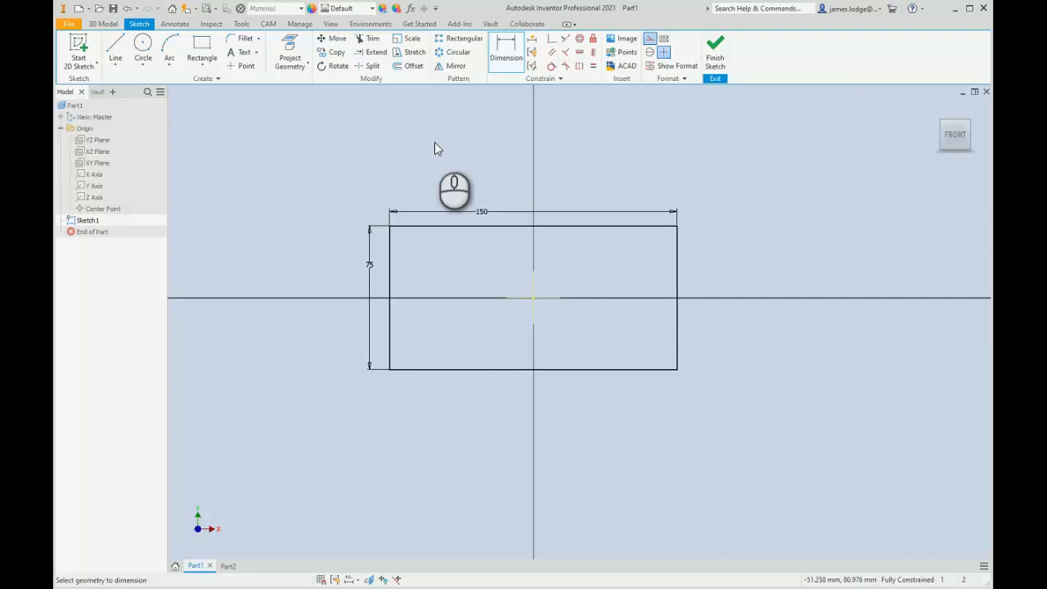
scroll(429, 152, down, 2)
scroll(413, 143, up, 3)
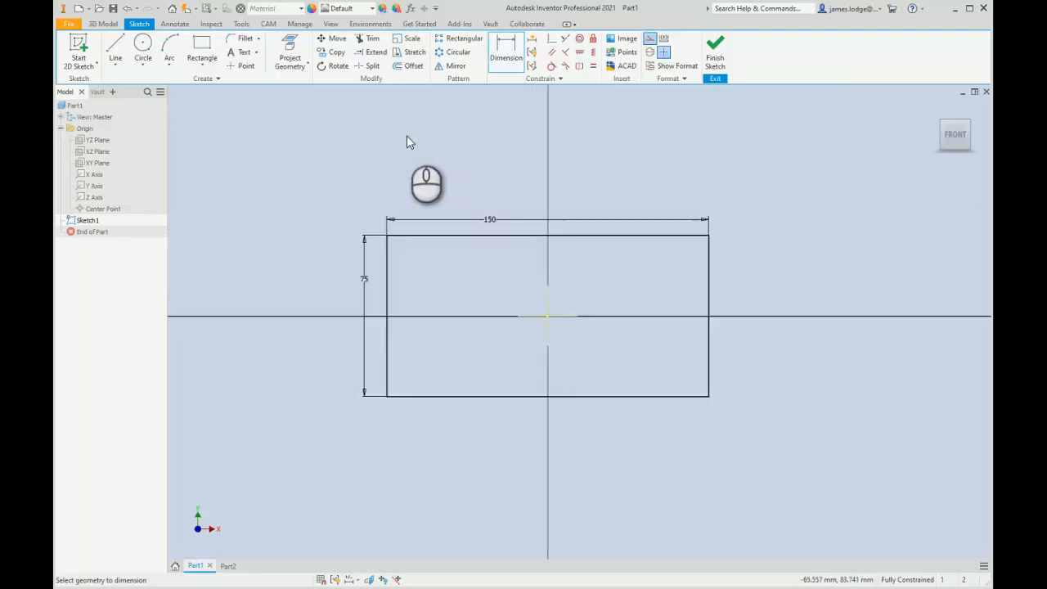
middle_drag(412, 145, 428, 137)
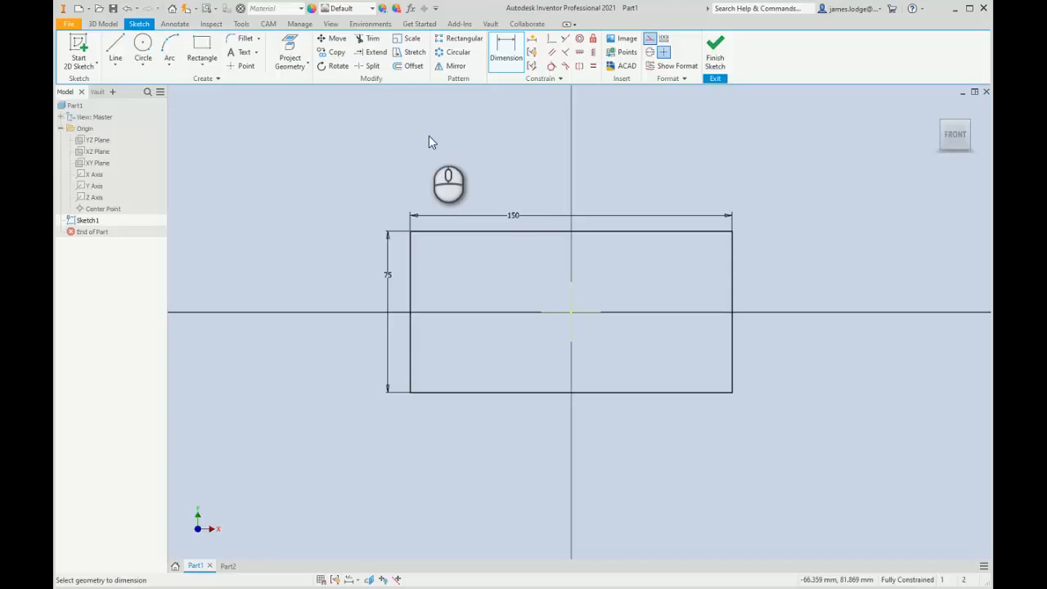
- Extrude the rectangle profile 25 mm from the sketch plane in the default direction
key(e)
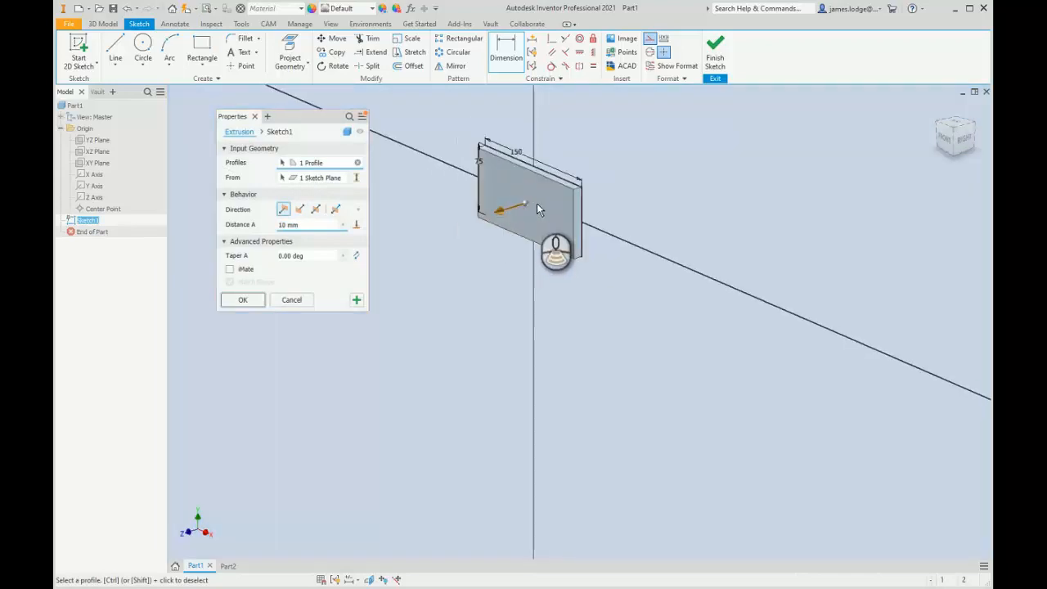
middle_drag(535, 203, 574, 319)
scroll(559, 292, up, 1)
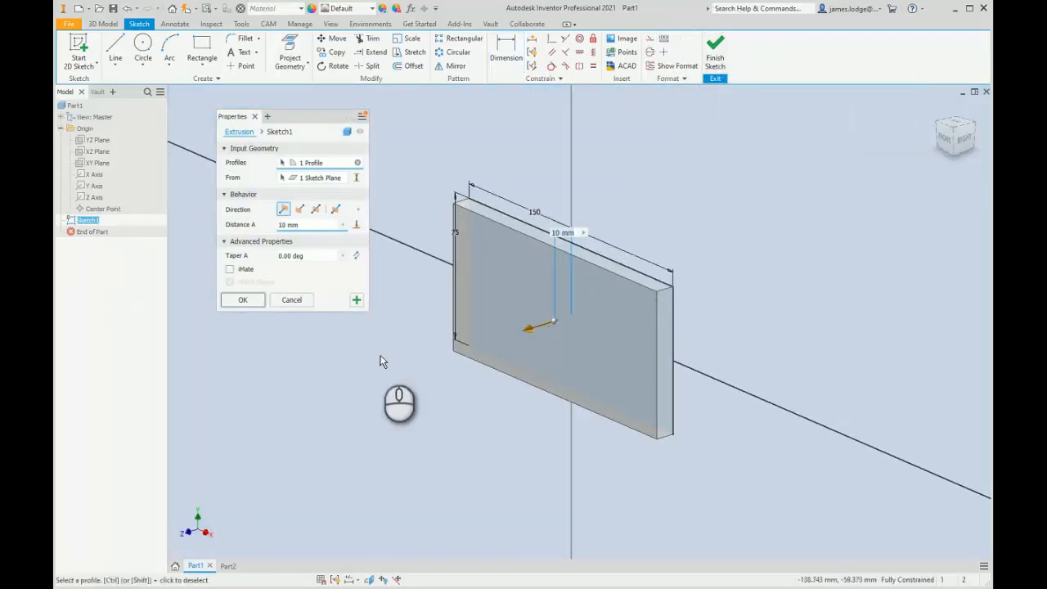
click(311, 231)
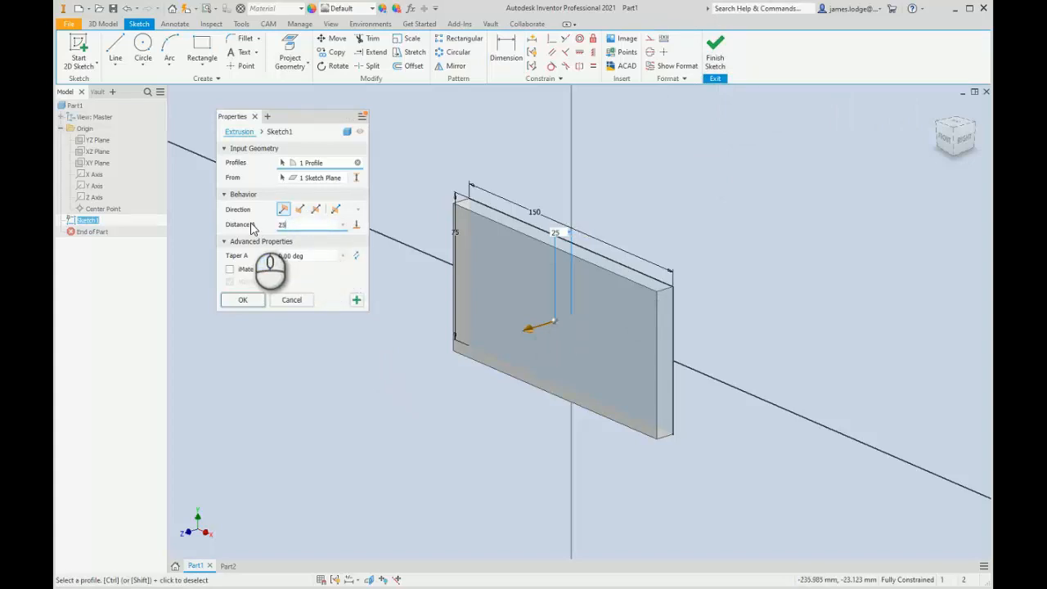
click(241, 301)
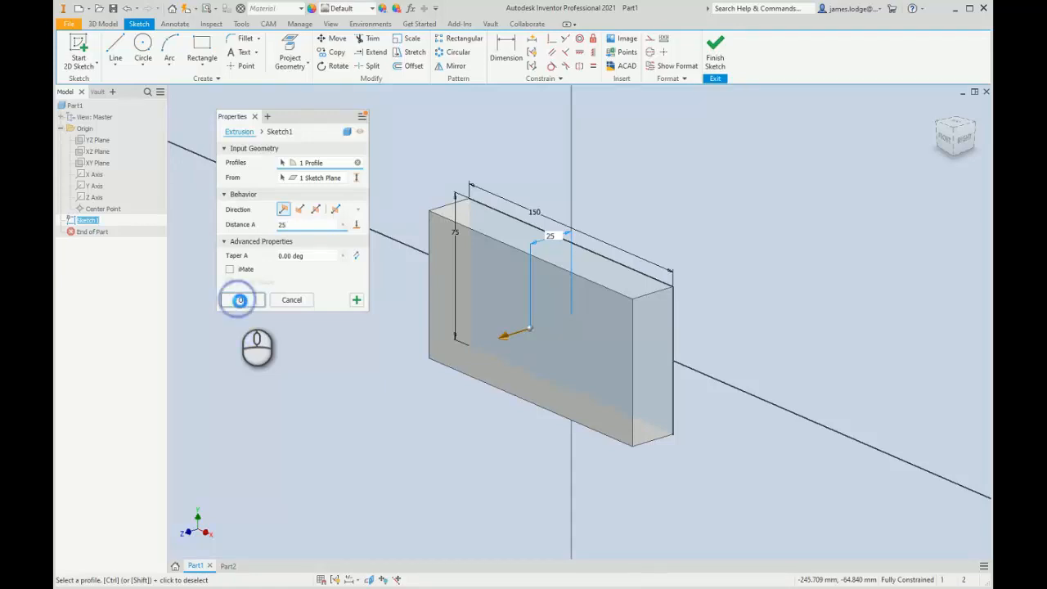
click(238, 302)
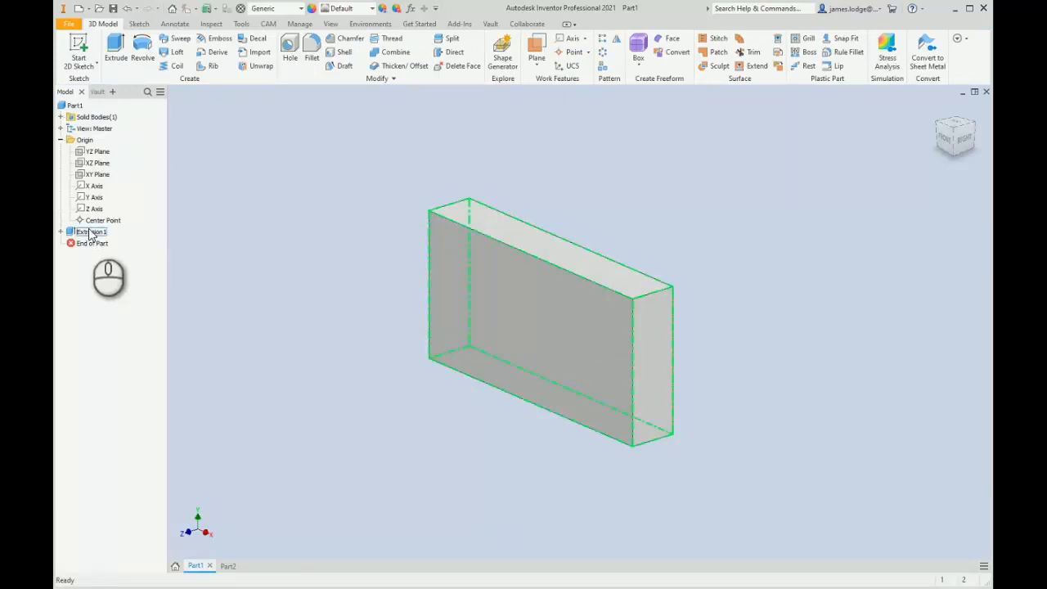
- Switch to the Part2 document with its open sketch
scroll(266, 197, down, 4)
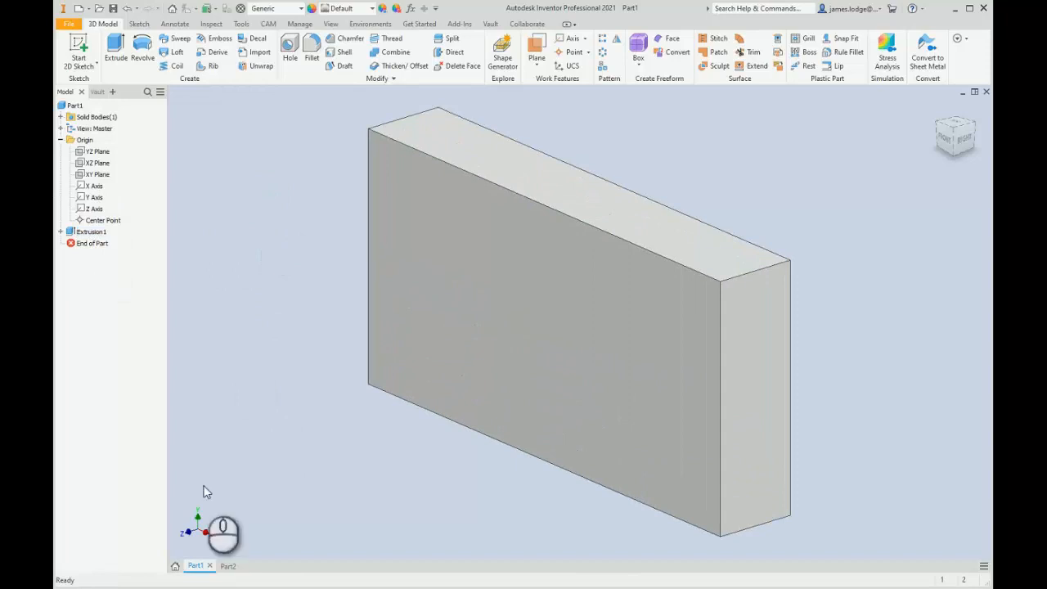
click(227, 565)
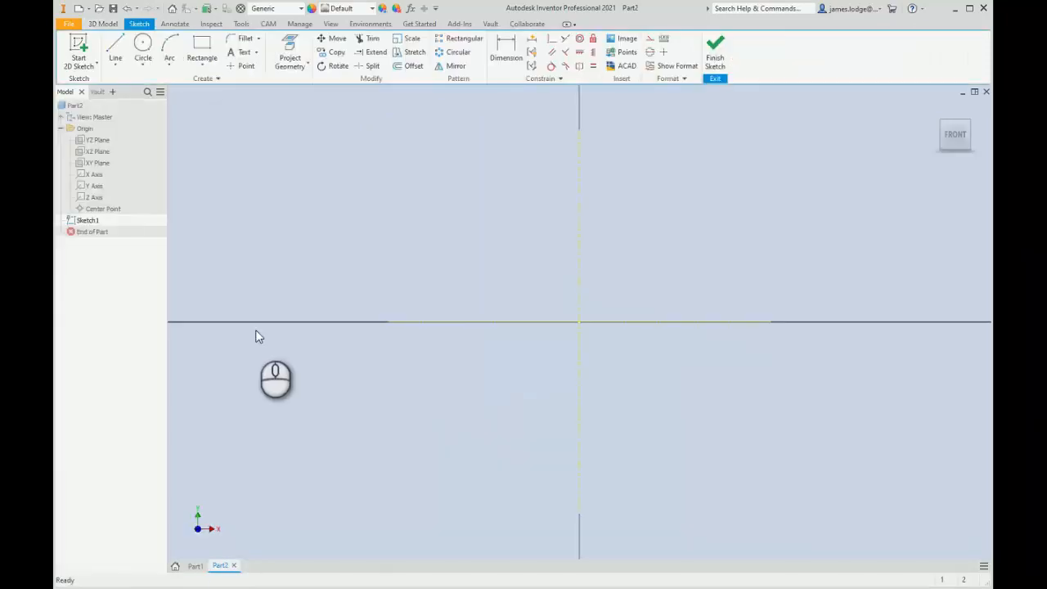
click(276, 203)
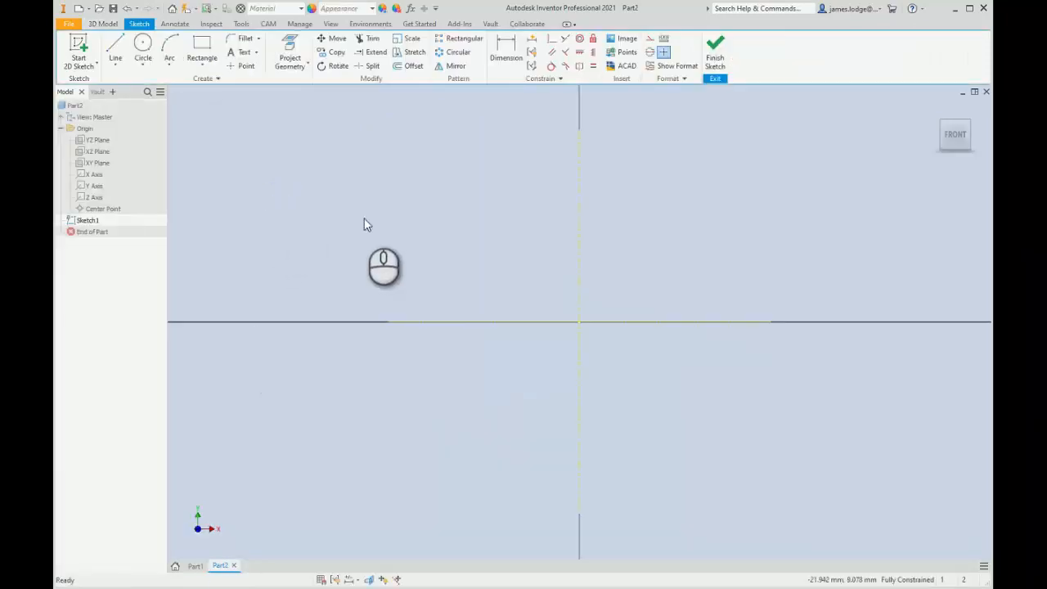
click(94, 141)
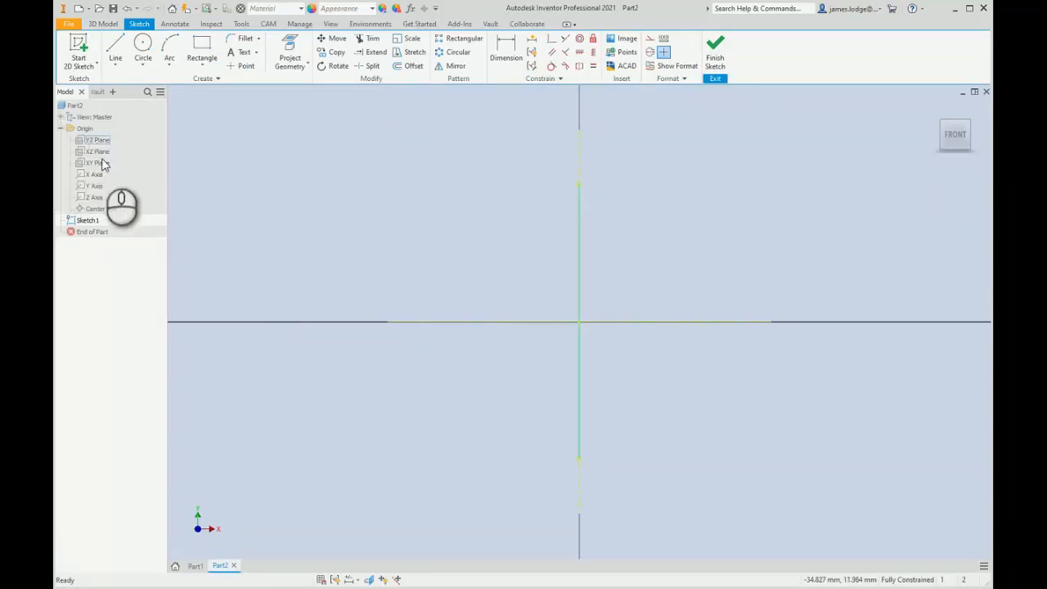
click(445, 227)
click(631, 232)
key(ctrl)
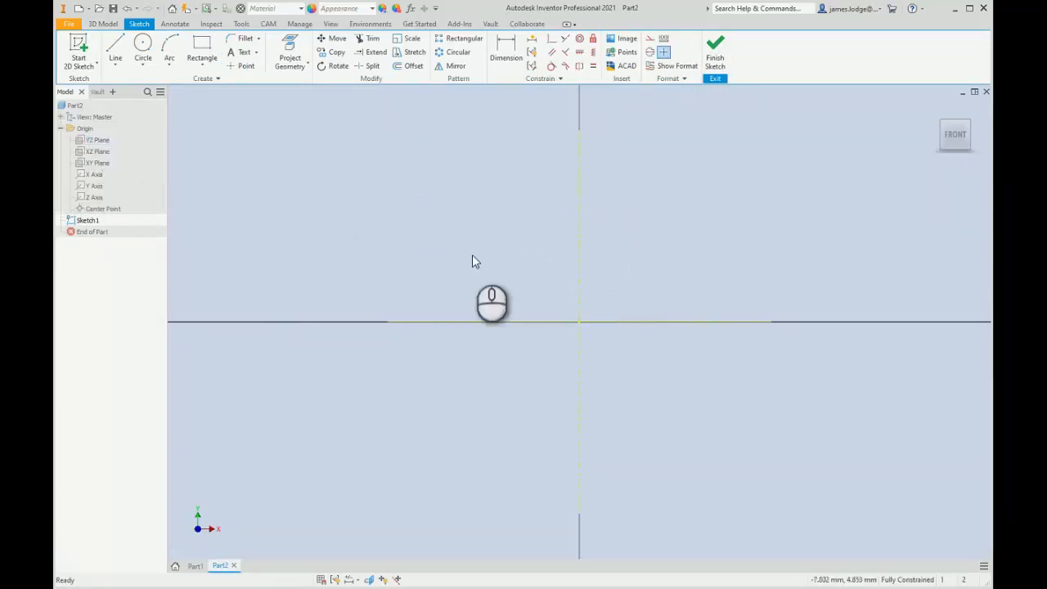
key(ctrl)
- Format the projected vertical axis through the origin as a centerline
click(682, 245)
click(440, 187)
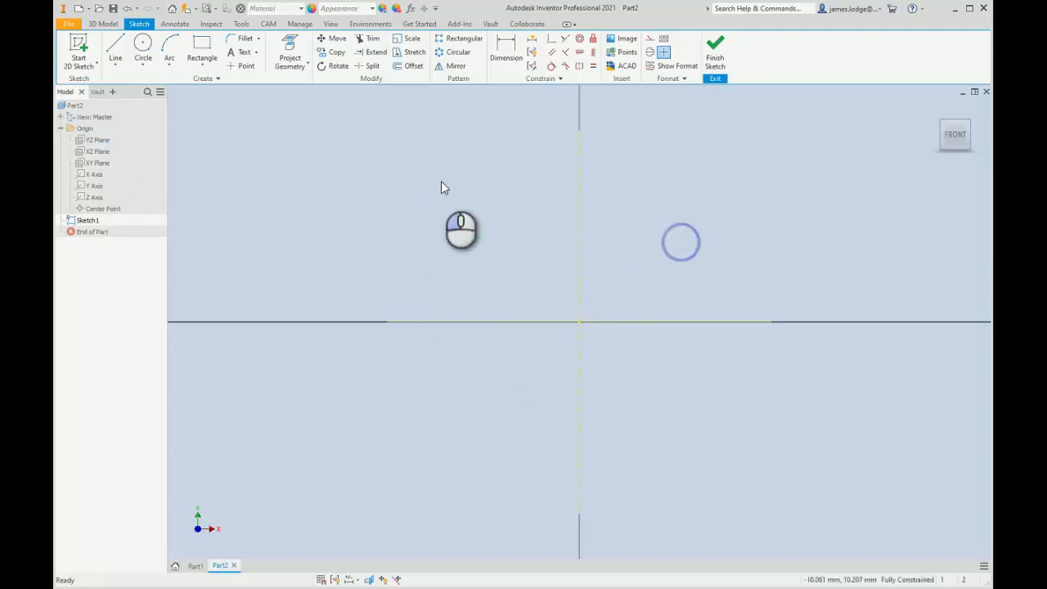
drag(680, 242, 440, 182)
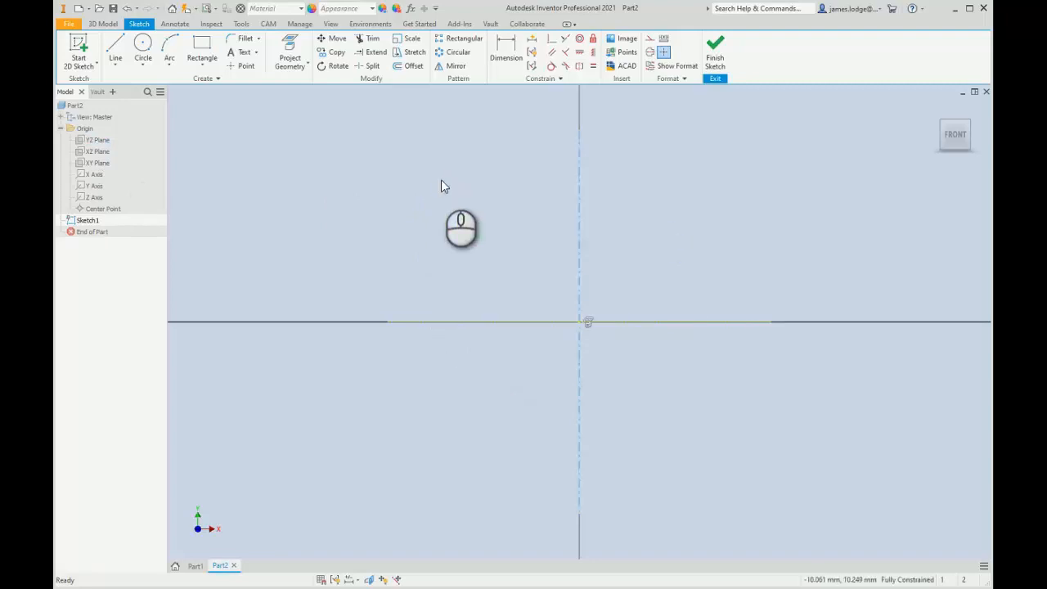
click(650, 53)
click(629, 200)
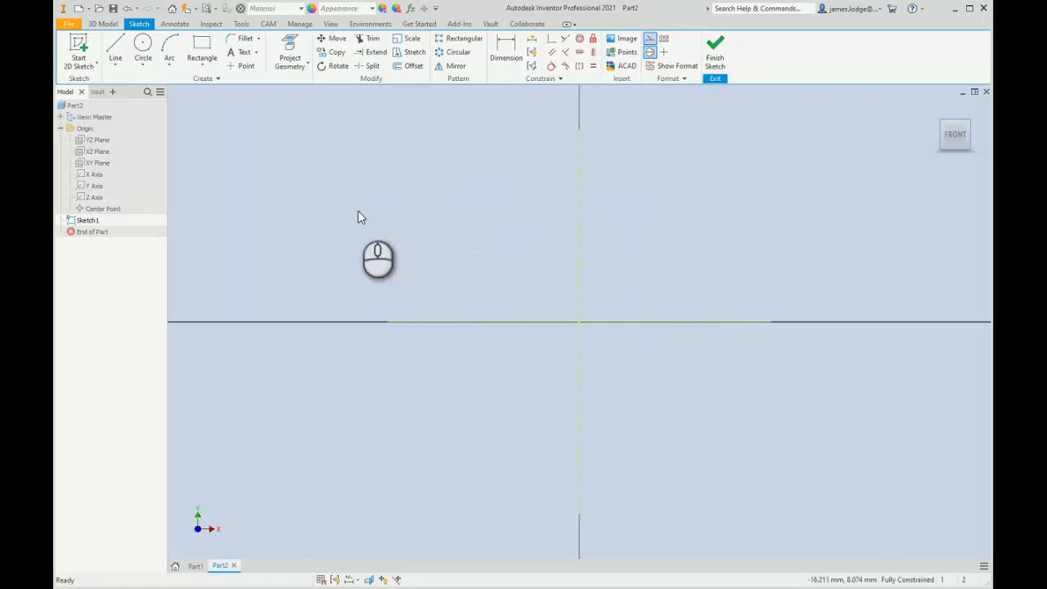
- Sketch a closed six-line L-shaped profile about 11 mm wide, to the right of the centerline and above the horizontal axis
middle_drag(493, 272, 425, 279)
click(115, 47)
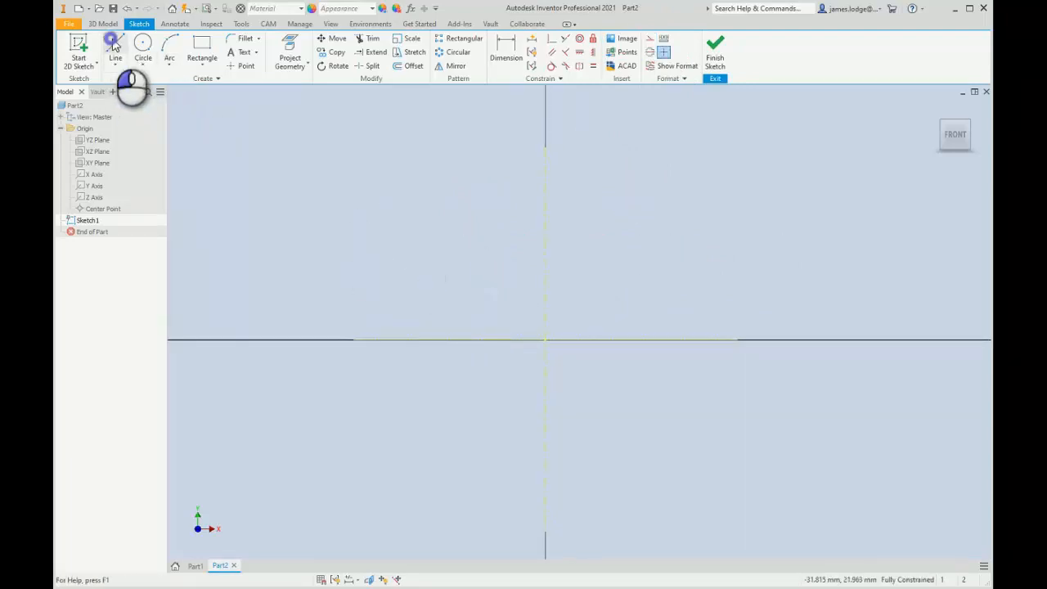
click(582, 313)
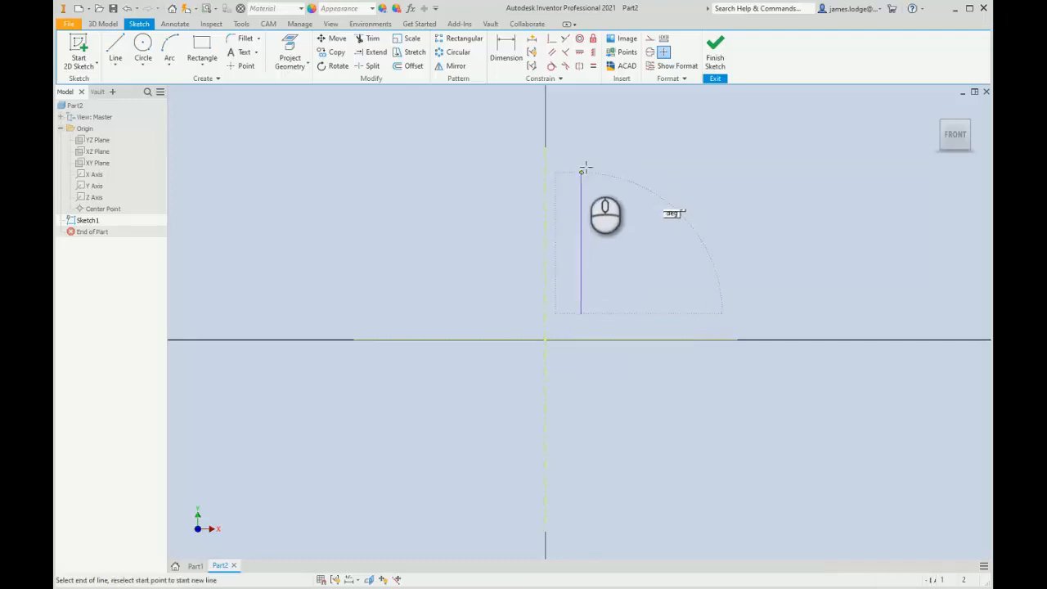
click(577, 163)
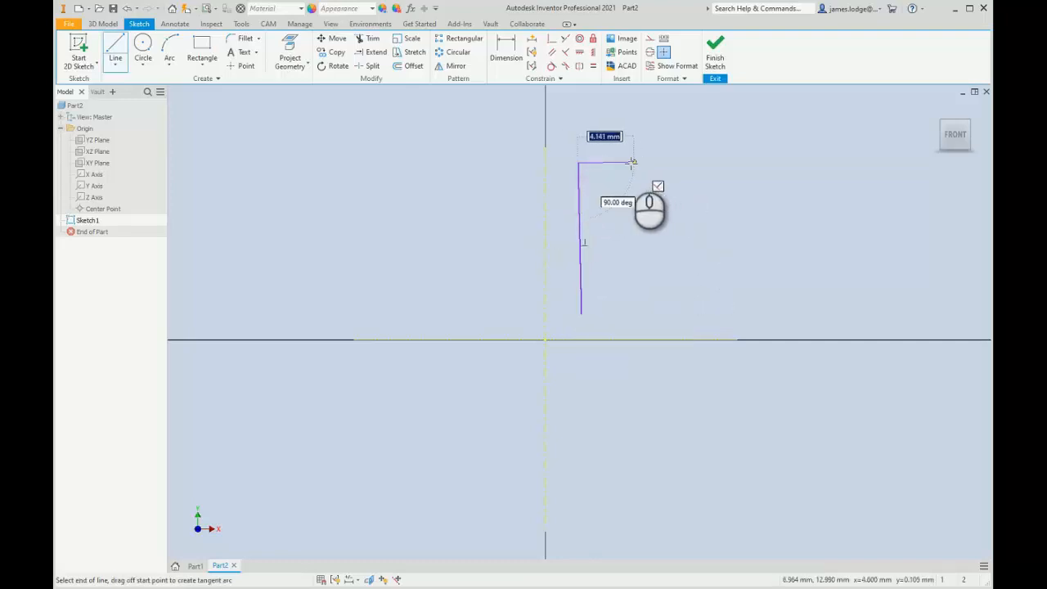
click(619, 163)
click(615, 283)
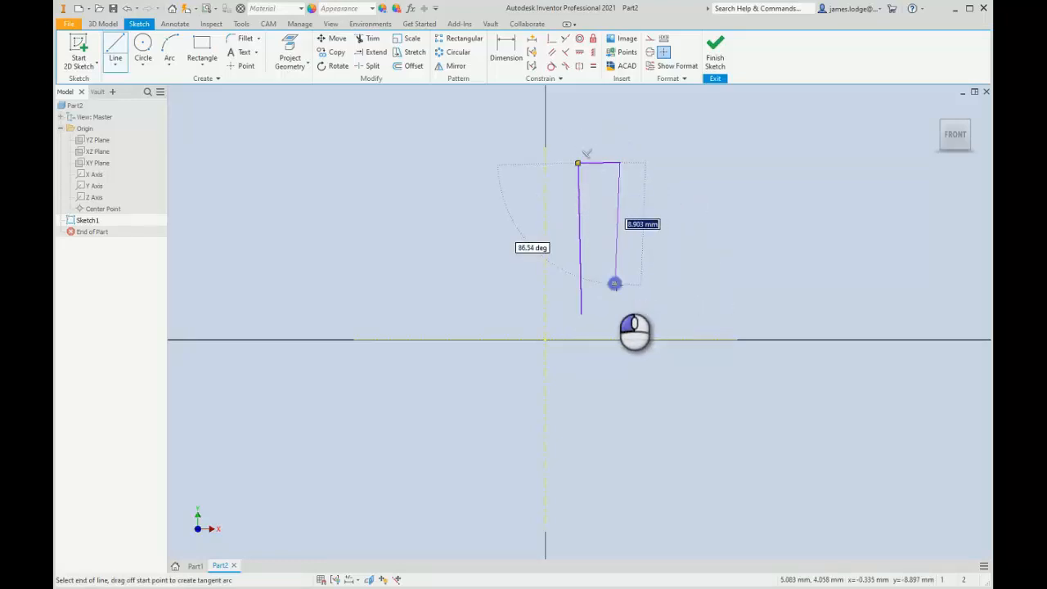
click(738, 283)
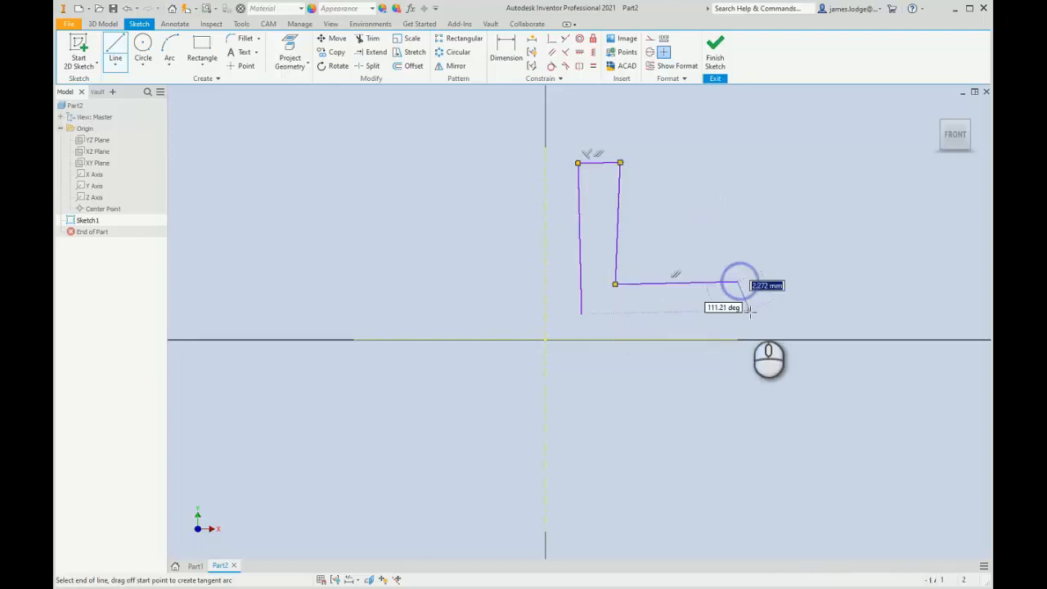
click(738, 311)
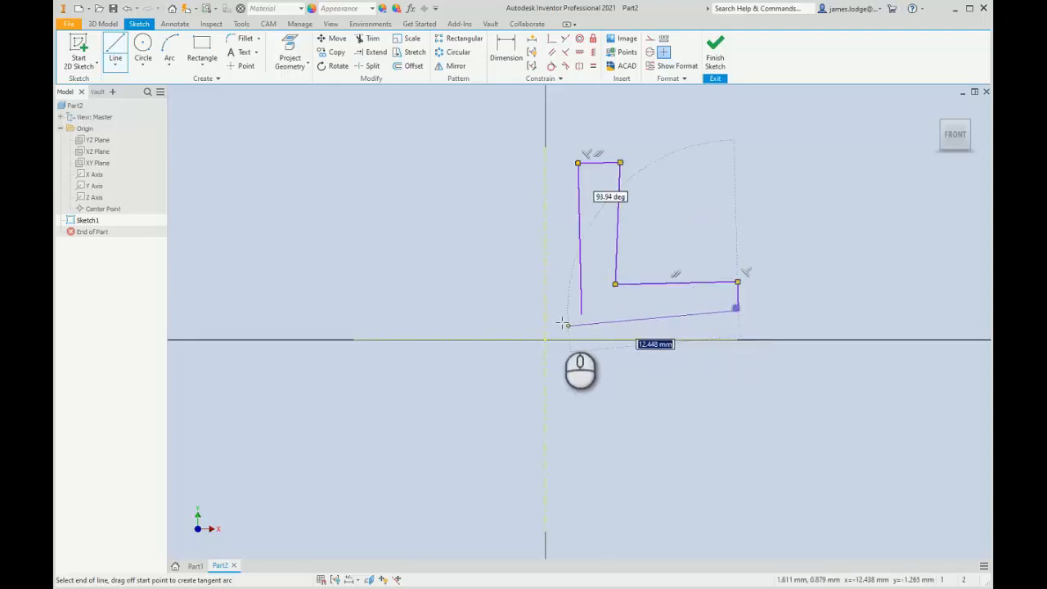
click(581, 313)
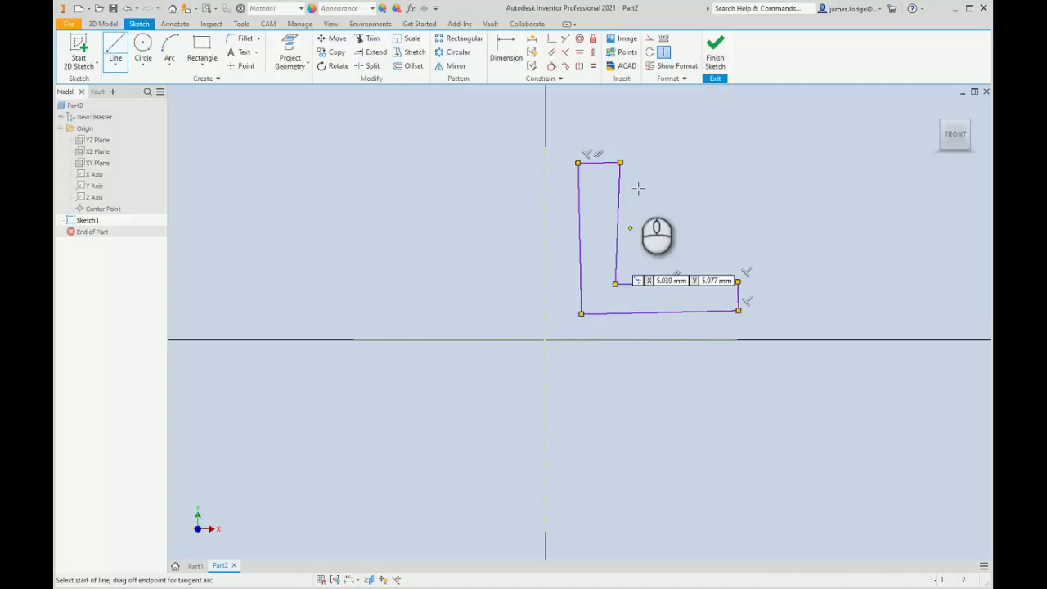
- Constrain the L-profile's bottom line to horizontal and its inner upright line to vertical
click(579, 51)
click(679, 314)
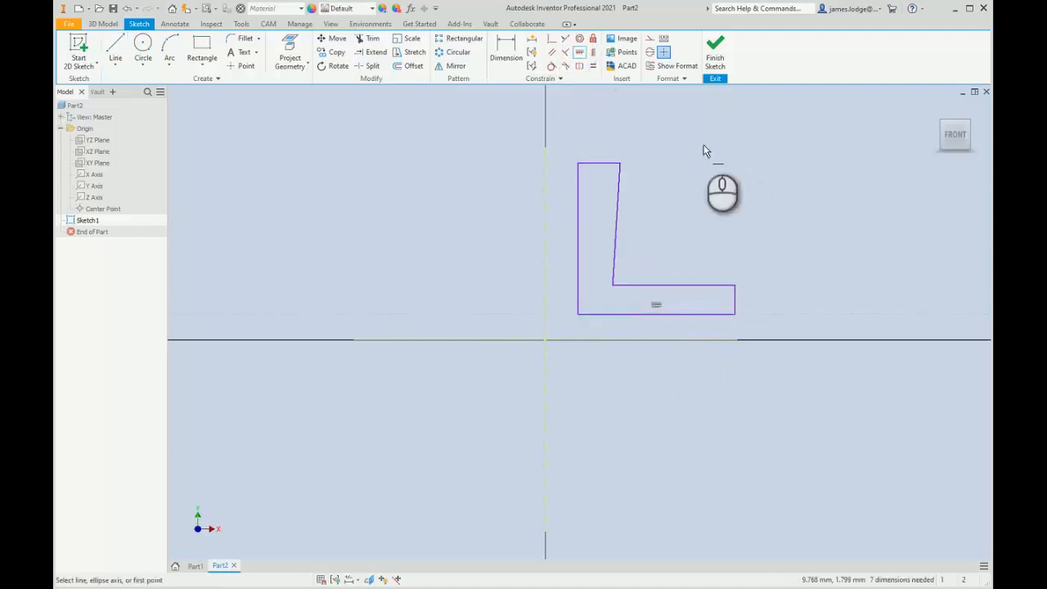
click(593, 51)
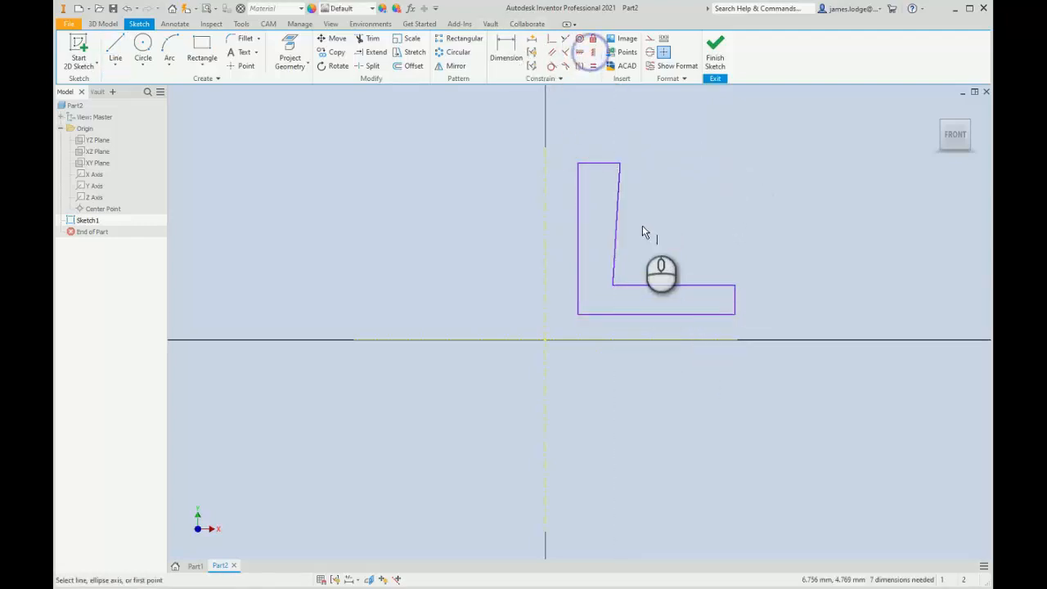
click(618, 214)
key(Escape)
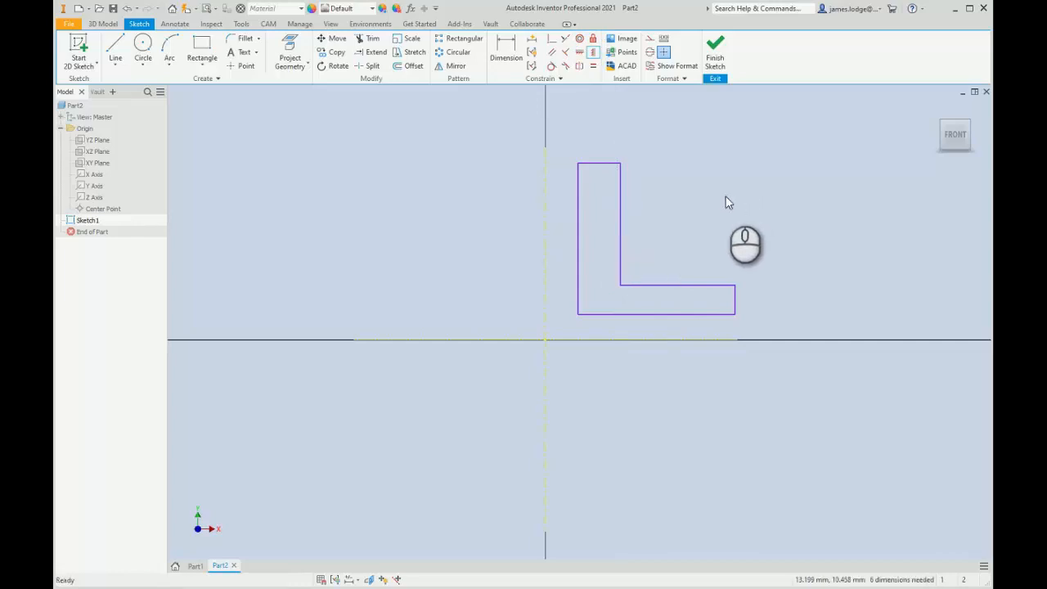
click(726, 197)
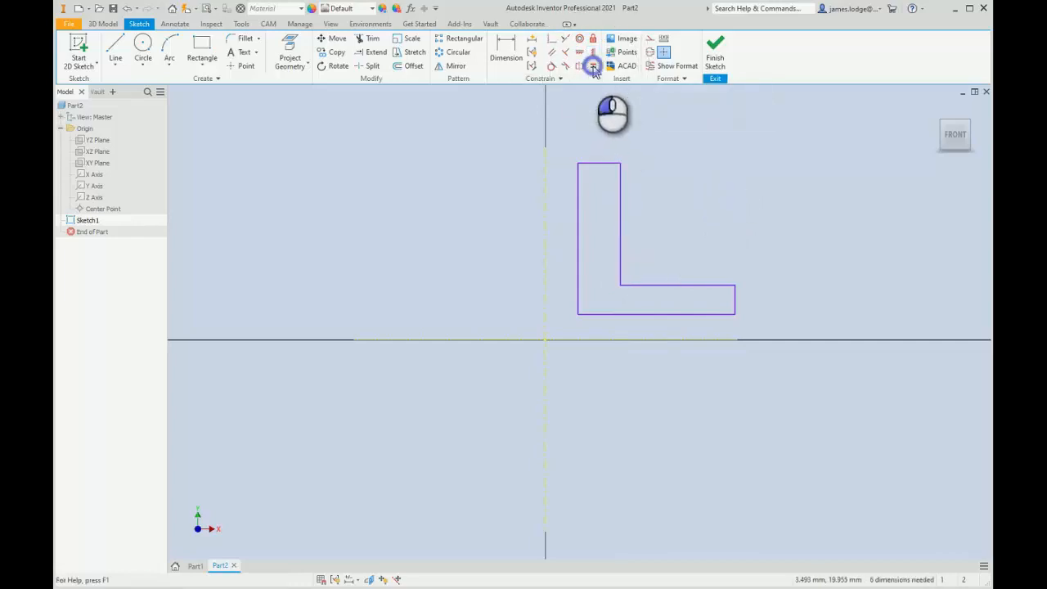
- Make the L-profile's two short end edges equal, and its outer upright and bottom edges equal
click(593, 65)
click(599, 163)
click(735, 294)
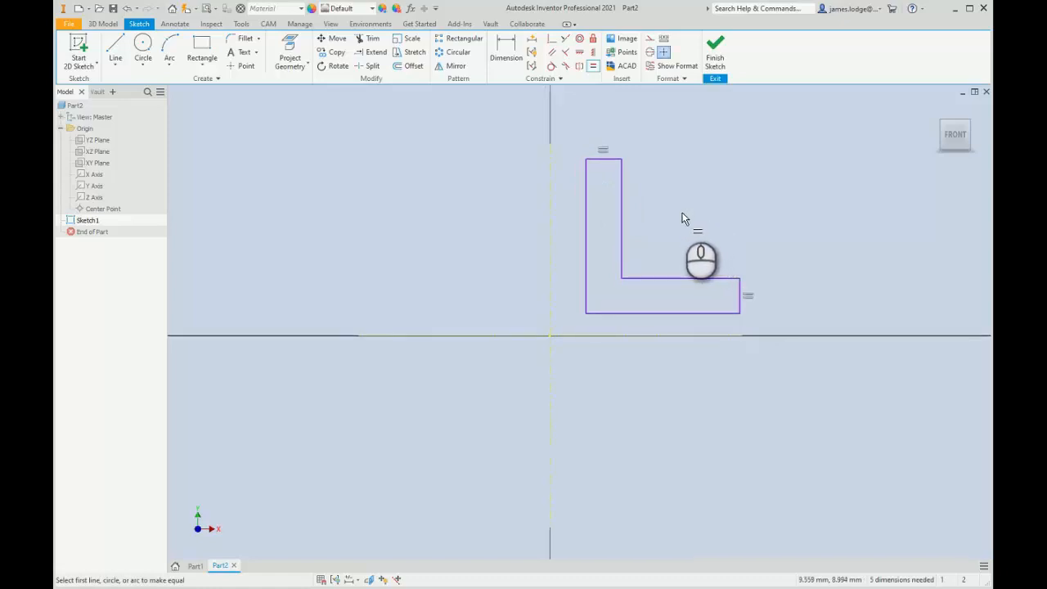
click(584, 253)
click(623, 312)
right_click(737, 169)
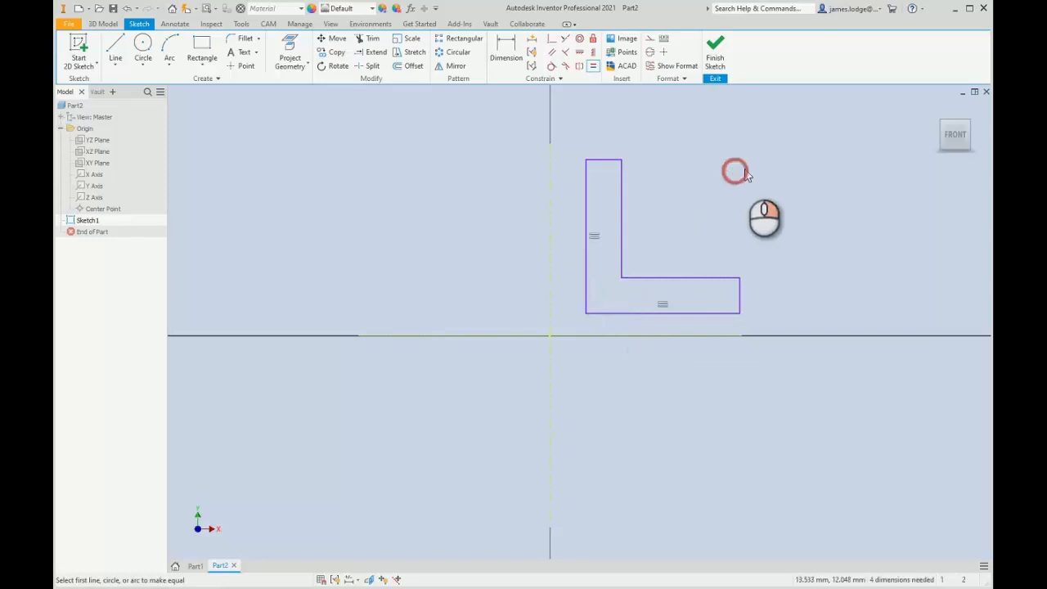
click(741, 170)
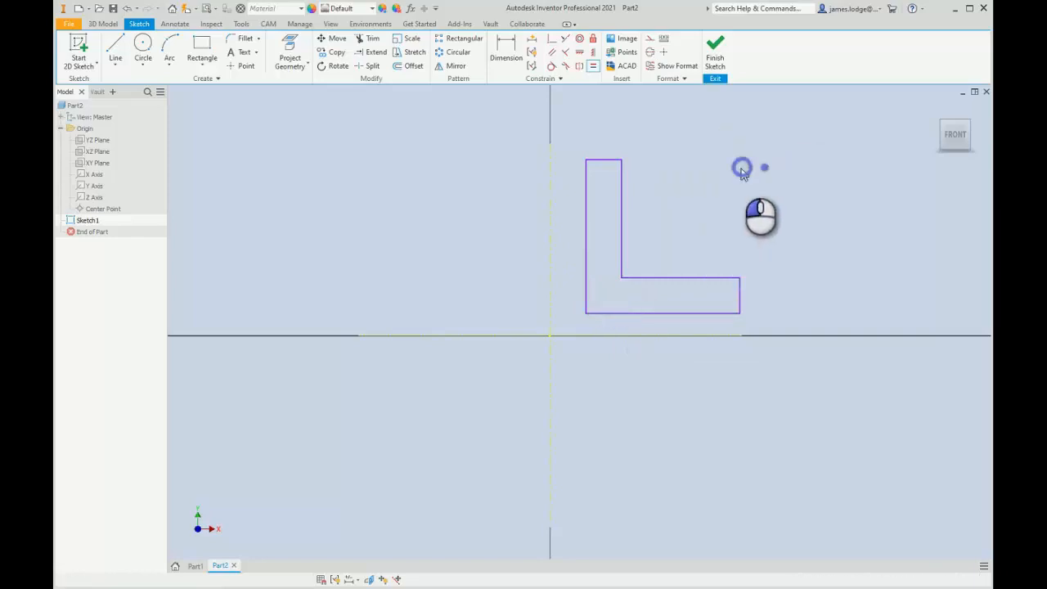
- Dimension the L-profile's bottom edge below the shape and set its length to 50 mm
click(507, 44)
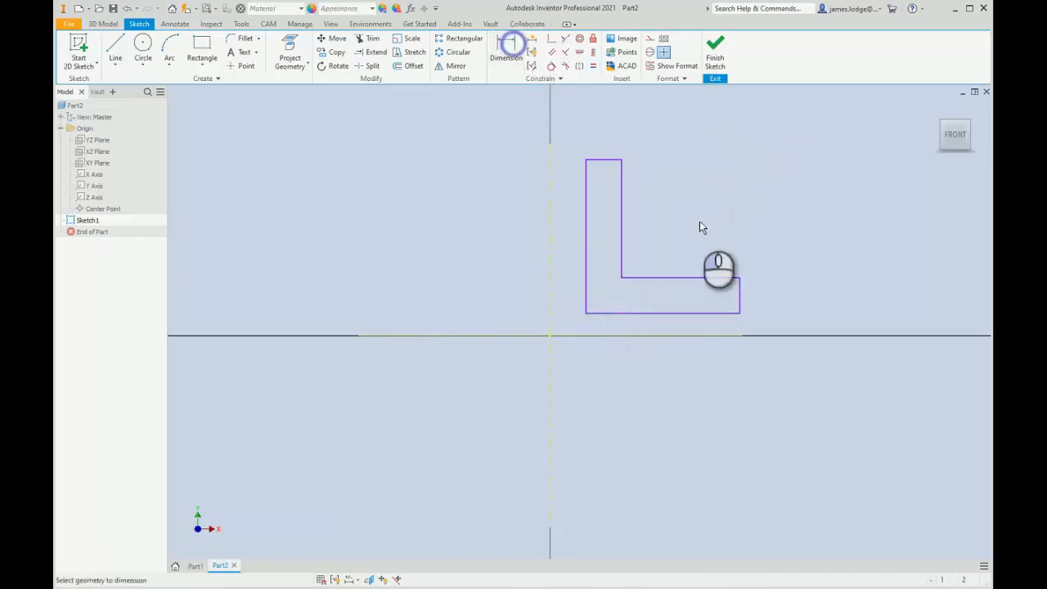
click(663, 311)
click(666, 387)
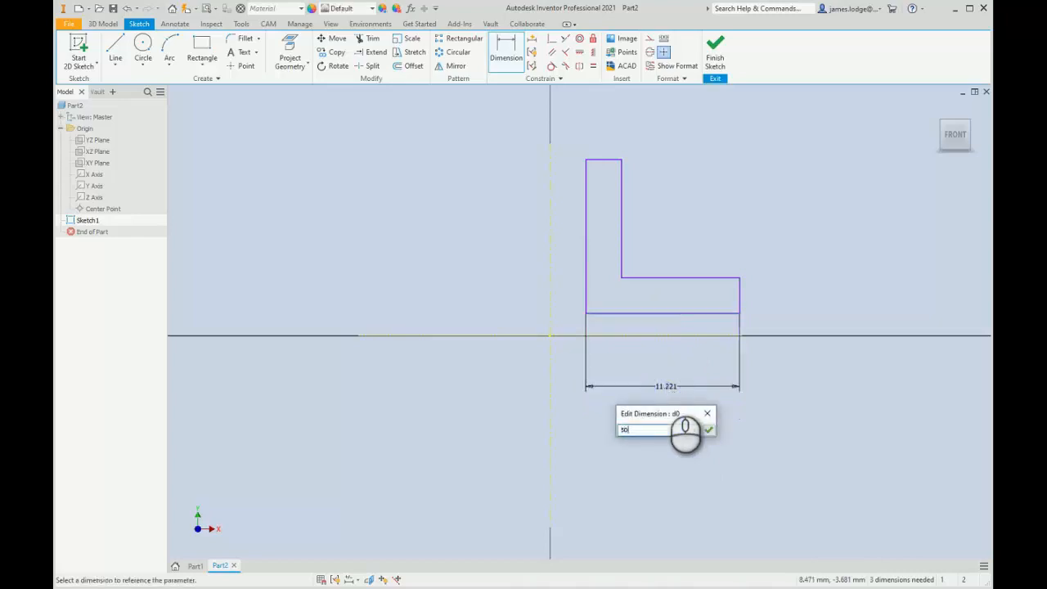
key(Return)
- Dimension the short end edge of the horizontal leg and set its thickness to 10 mm
scroll(721, 289, up, 8)
middle_drag(649, 117, 491, 182)
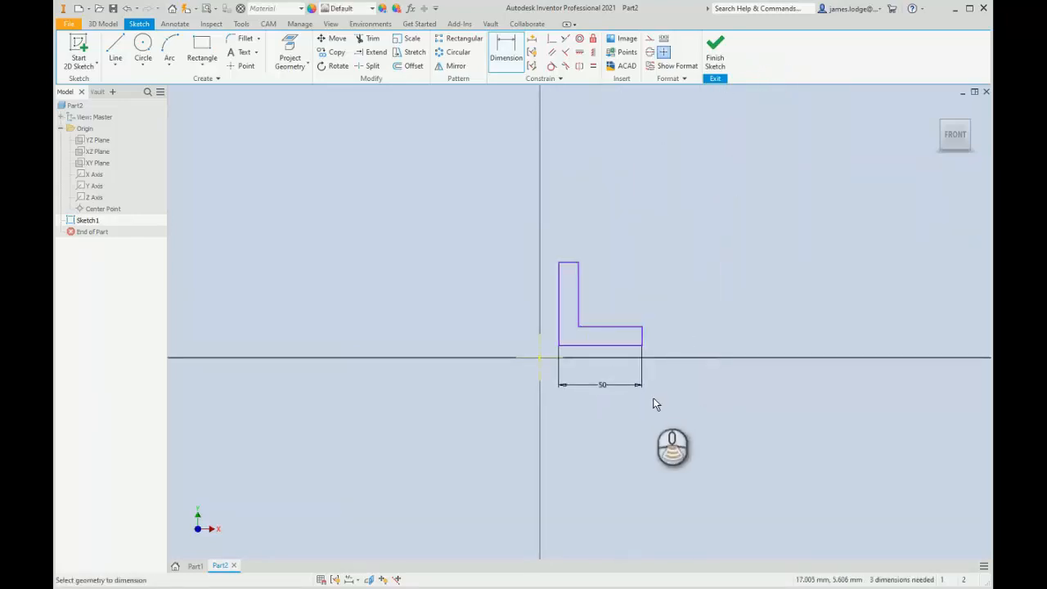
scroll(655, 403, down, 3)
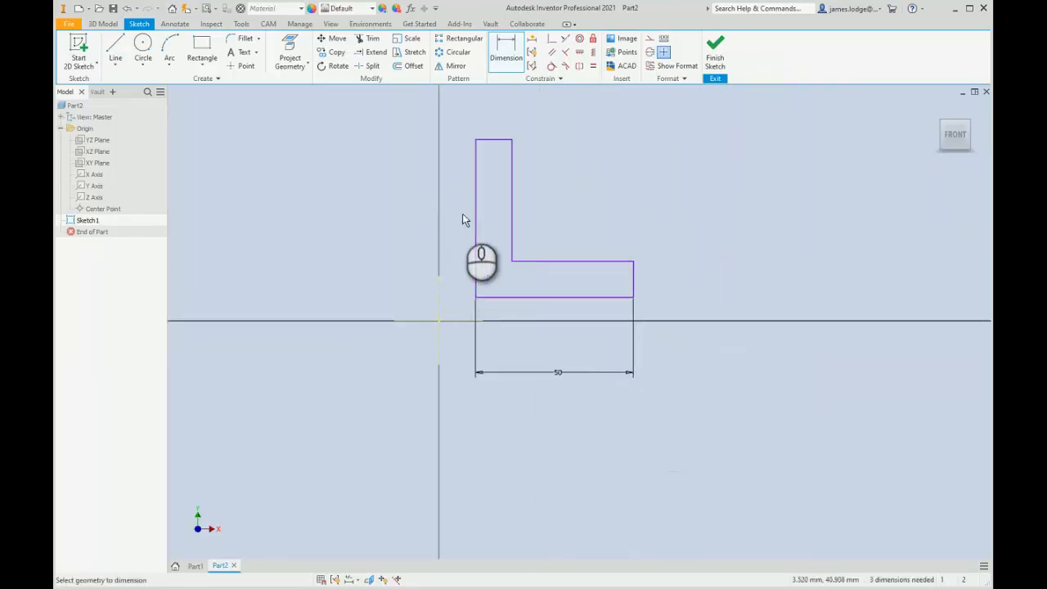
click(637, 279)
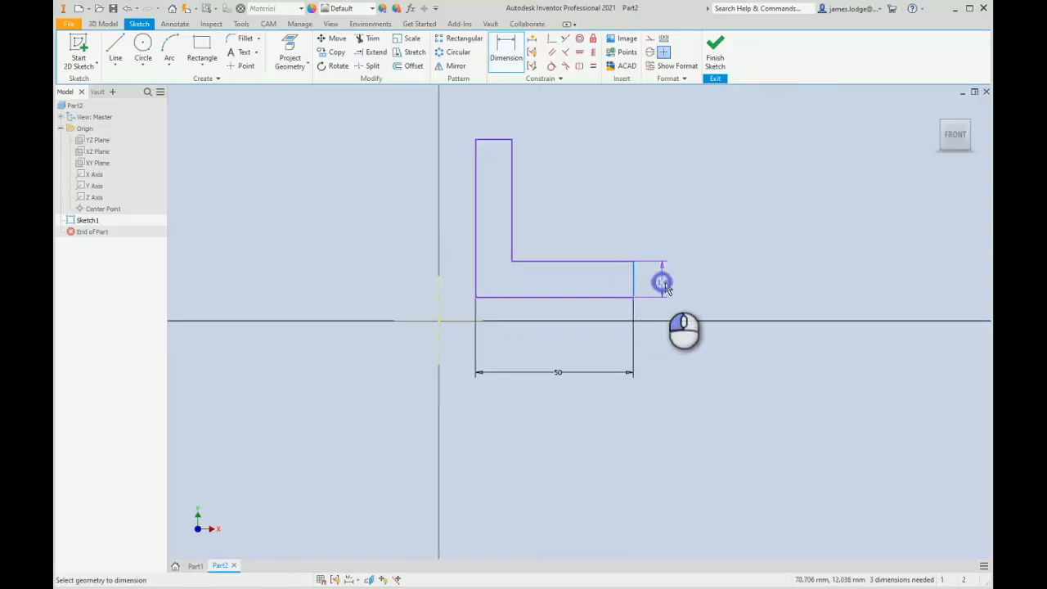
click(664, 282)
text(10)
key(Return)
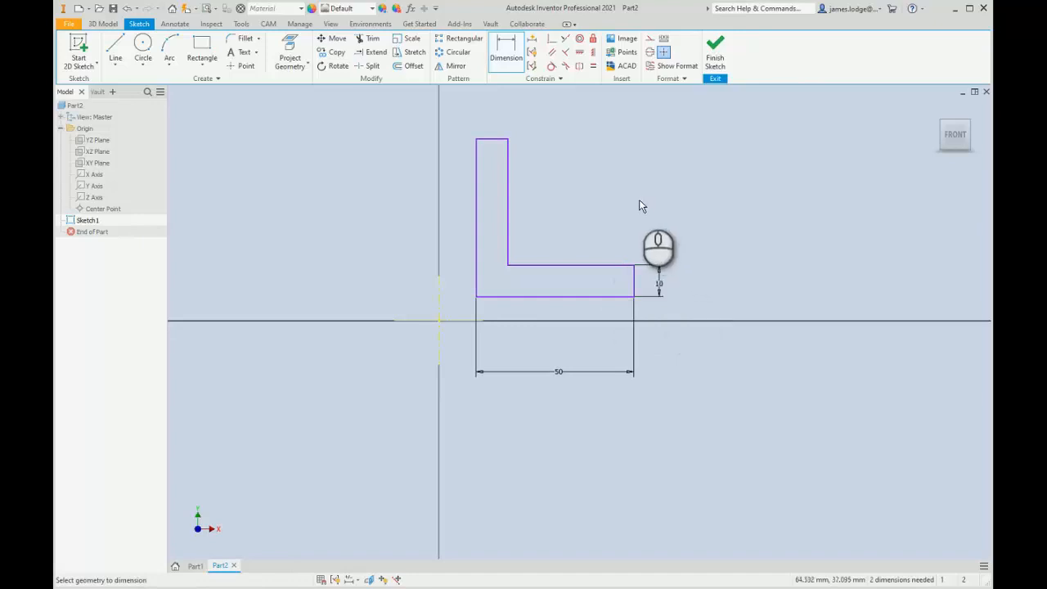
click(640, 192)
key(Escape)
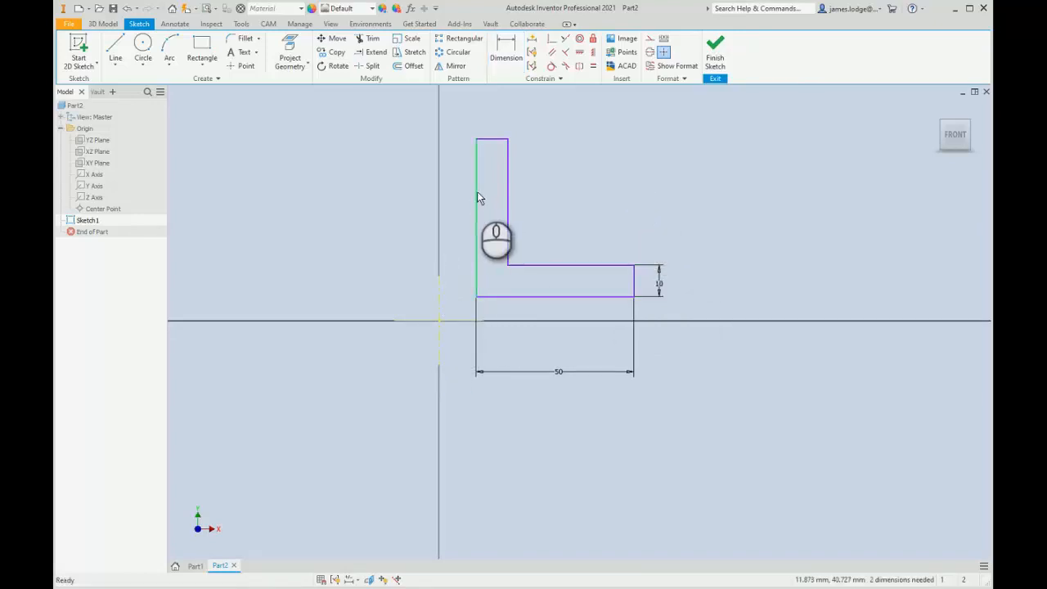
- Make the L-profile's bottom edge collinear with the projected horizontal axis
click(661, 154)
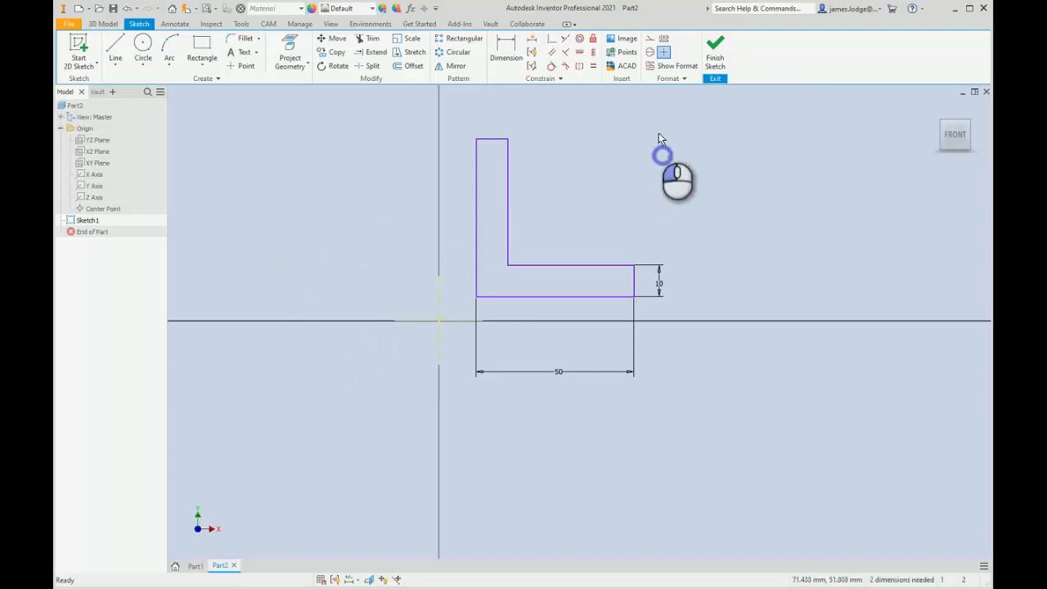
click(564, 40)
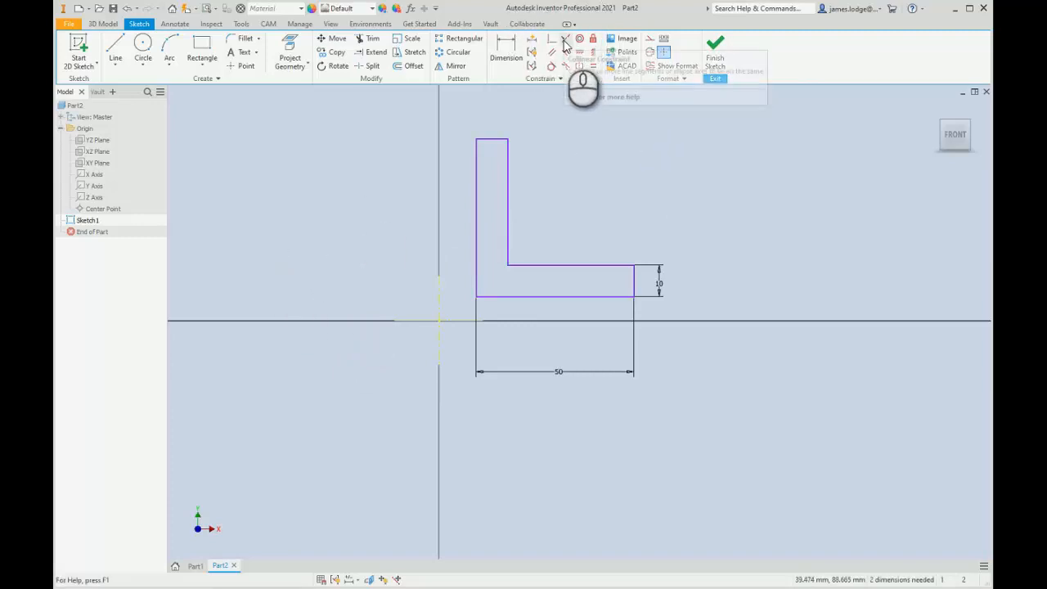
click(526, 296)
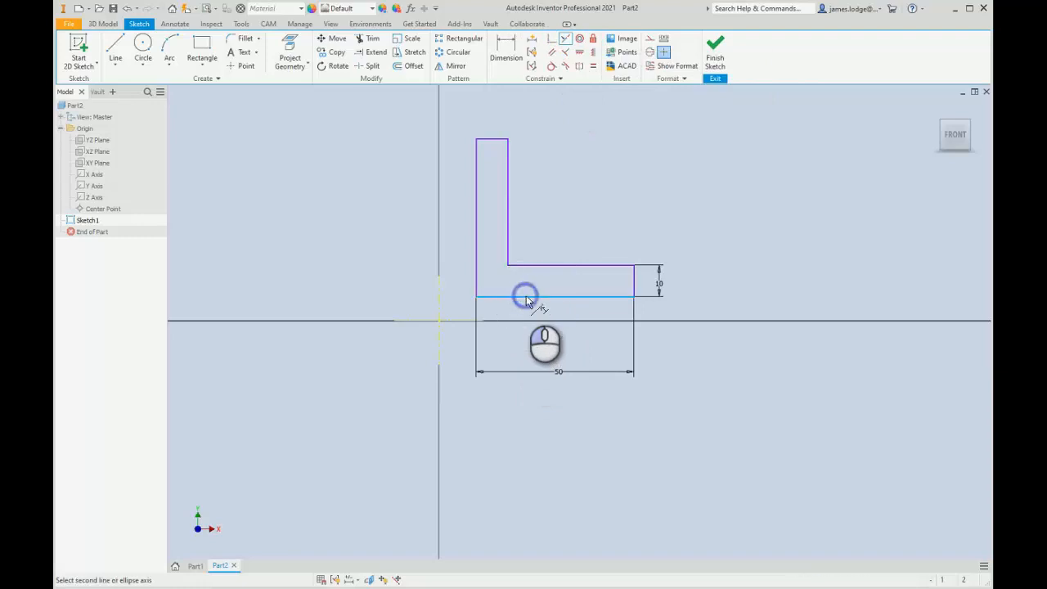
click(457, 322)
right_click(713, 194)
click(721, 180)
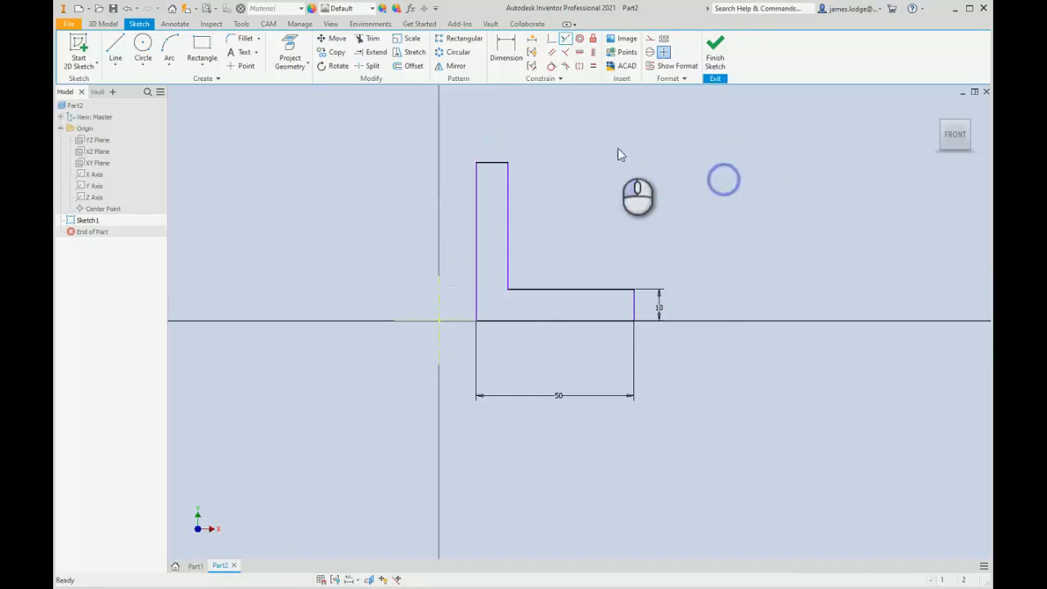
click(441, 296)
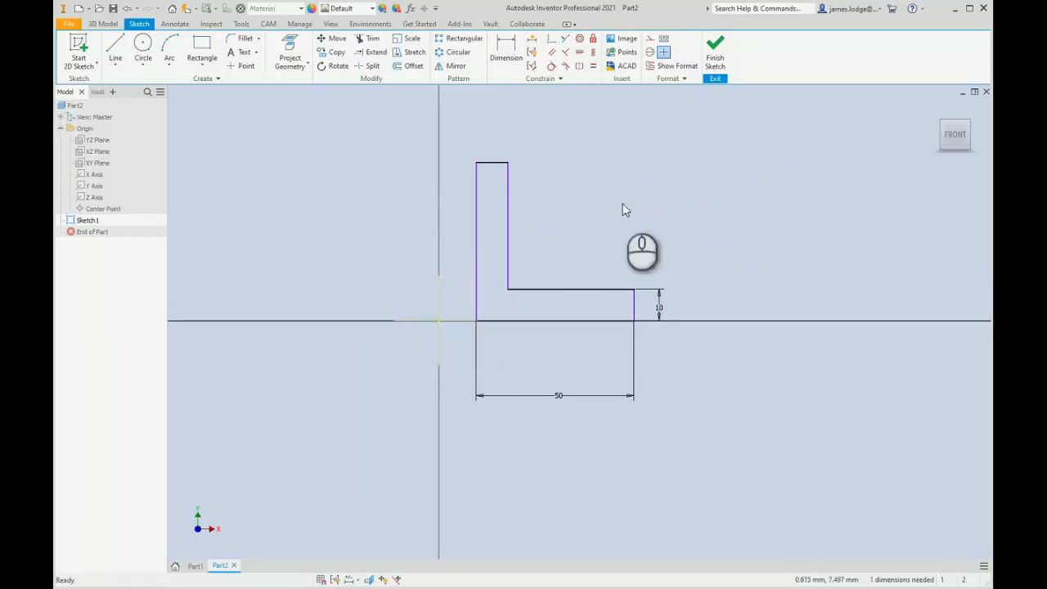
- Add a 20 mm diameter dimension between the vertical centerline and the L-profile's outer upright edge
click(505, 49)
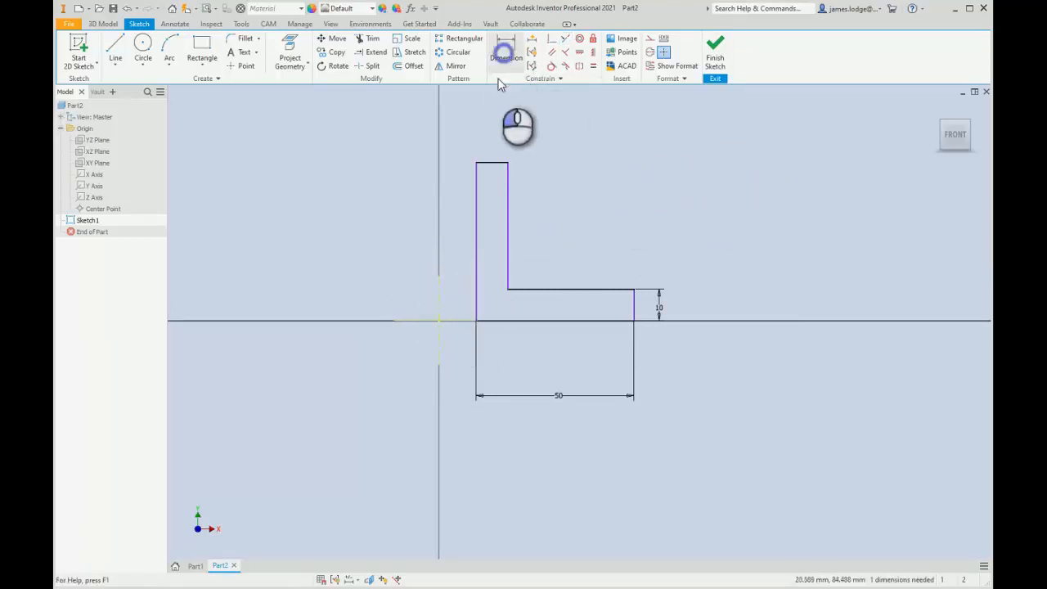
click(478, 237)
click(437, 296)
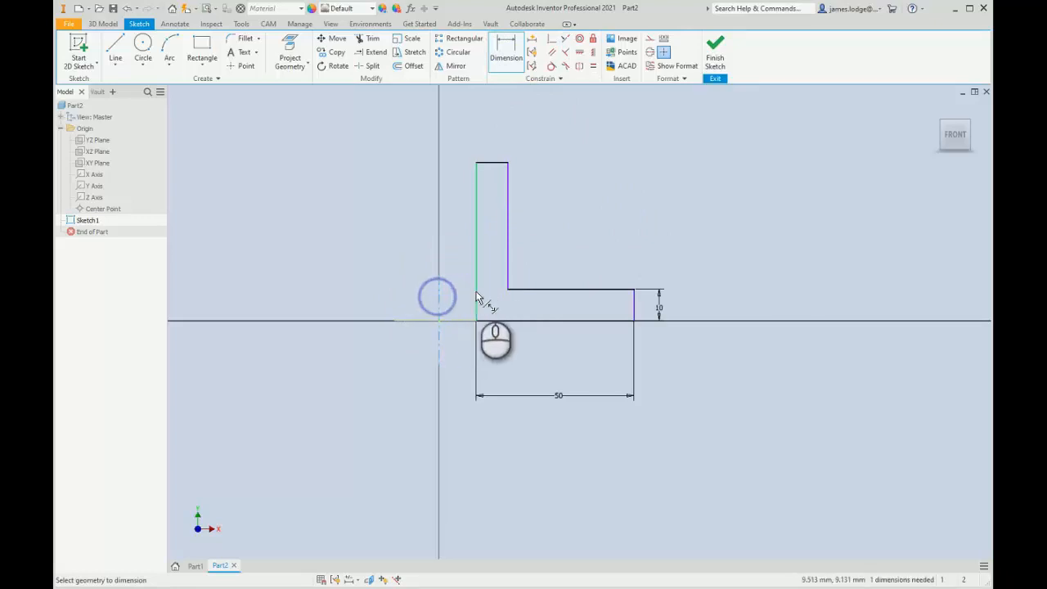
click(478, 297)
click(421, 211)
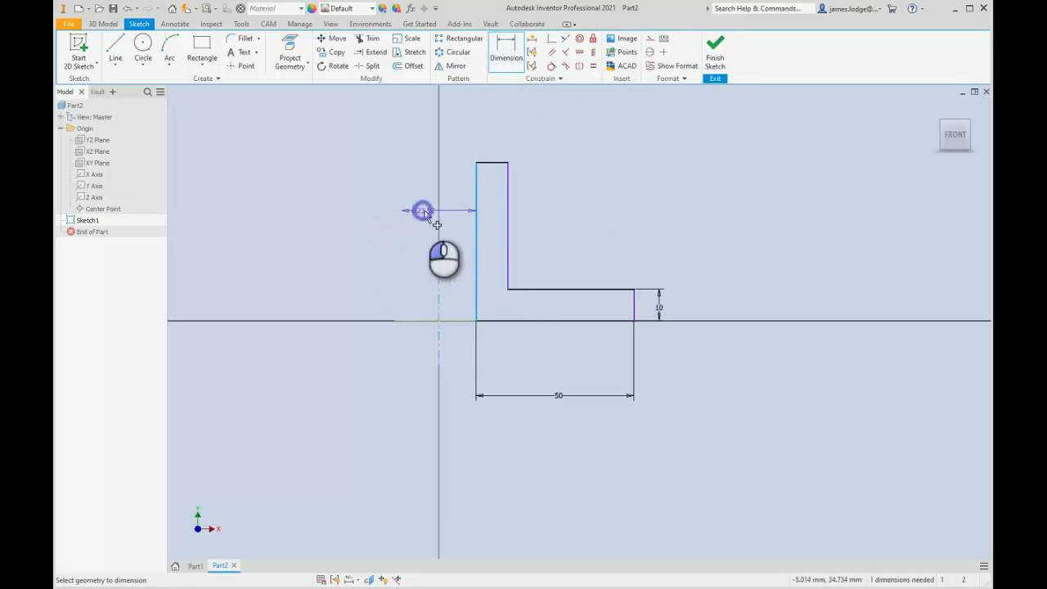
key(Return)
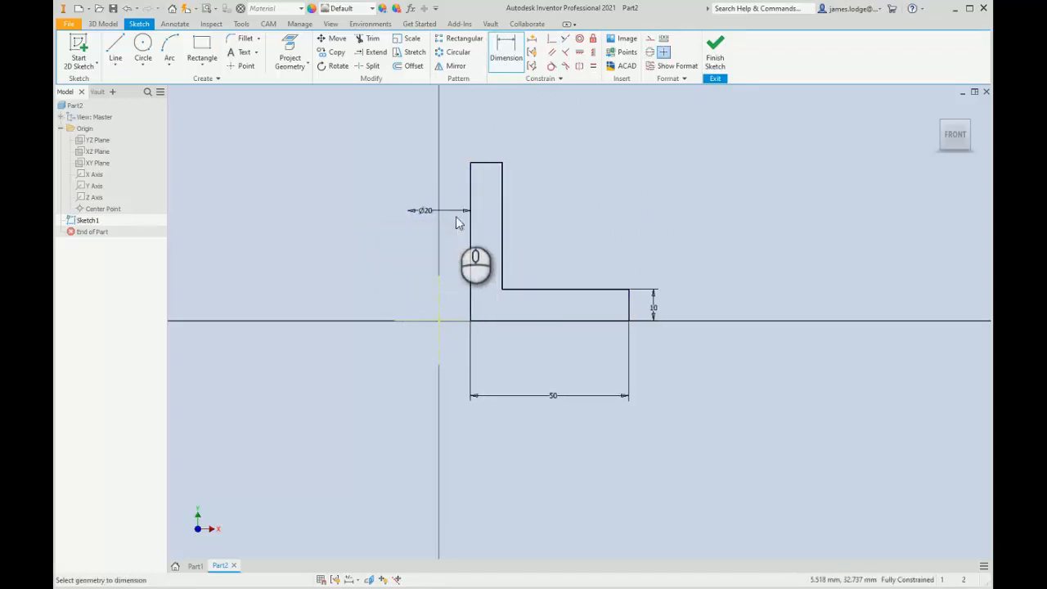
middle_drag(634, 192, 712, 239)
key(Escape)
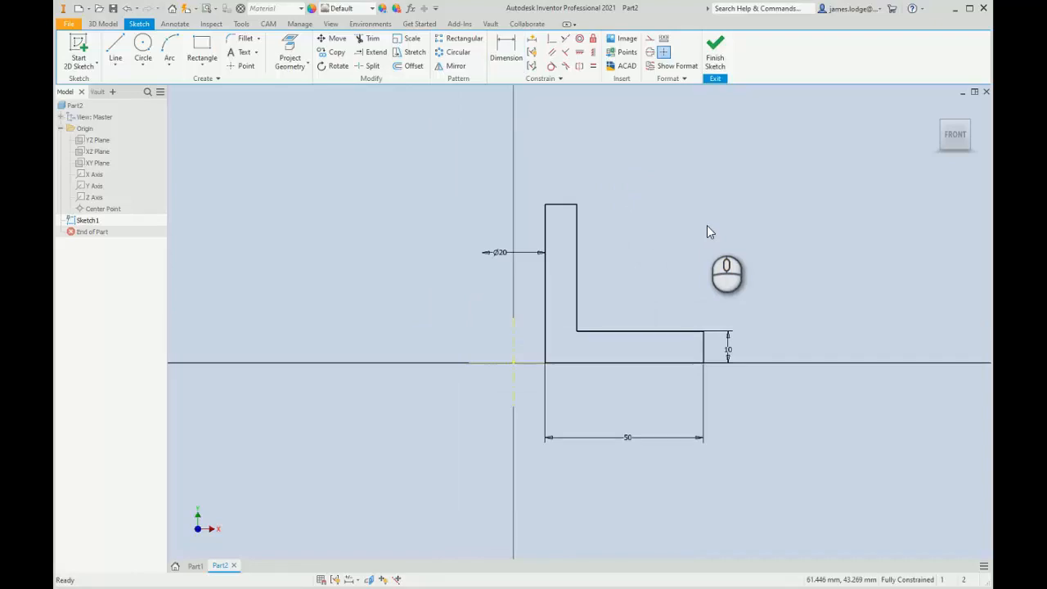
- Revolve the L-profile a full 360 degrees about the vertical centerline
key(r)
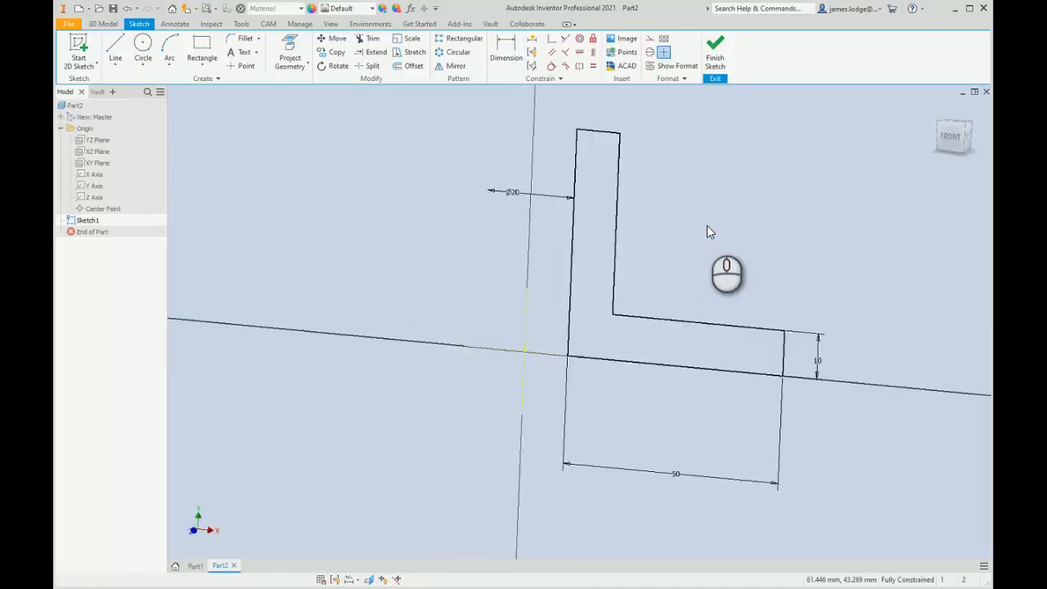
scroll(476, 290, up, 5)
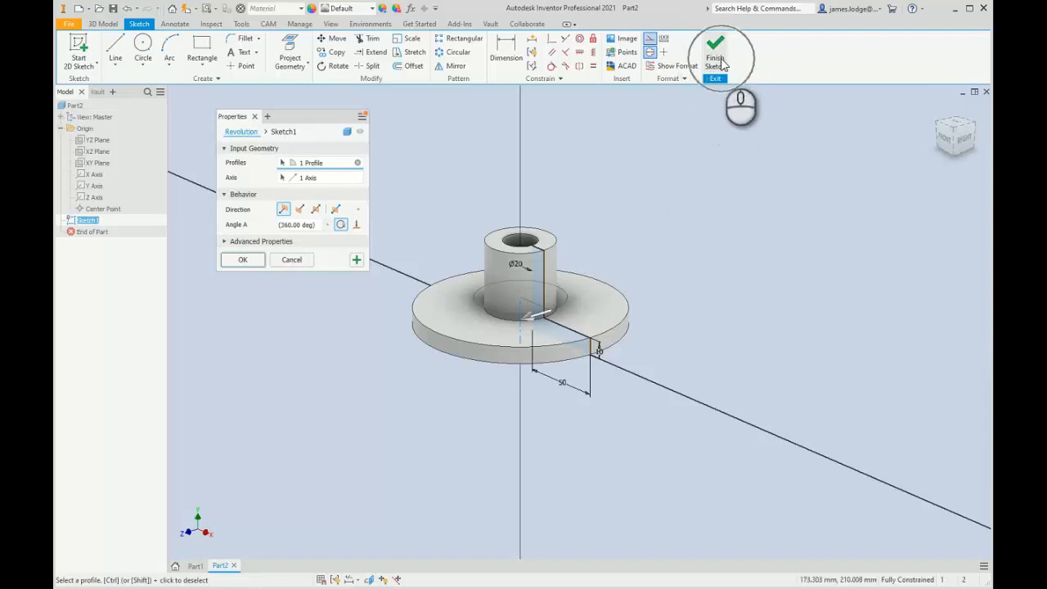
click(254, 260)
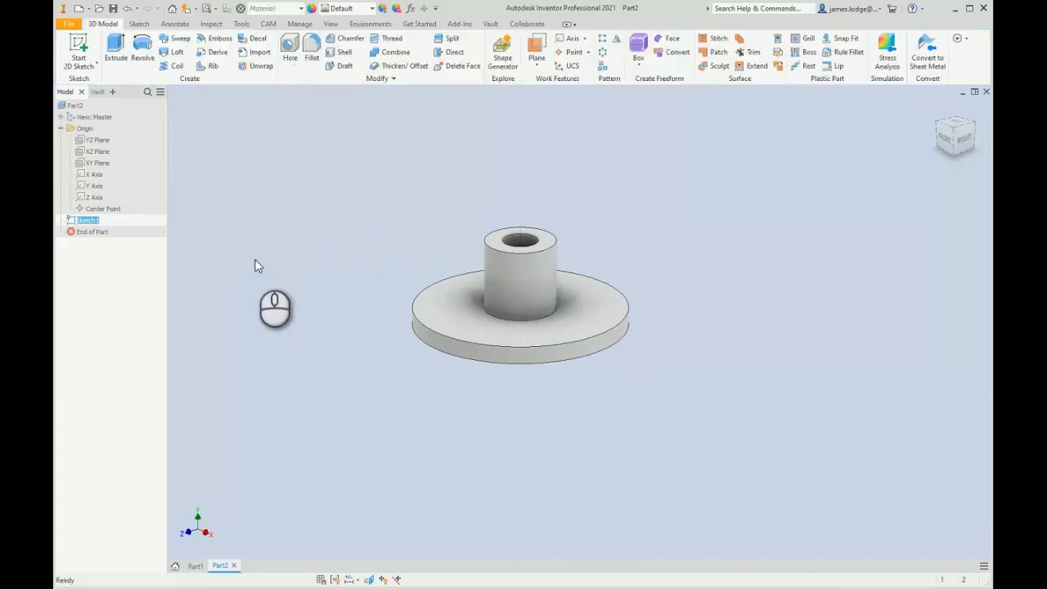
click(332, 169)
middle_click(337, 165)
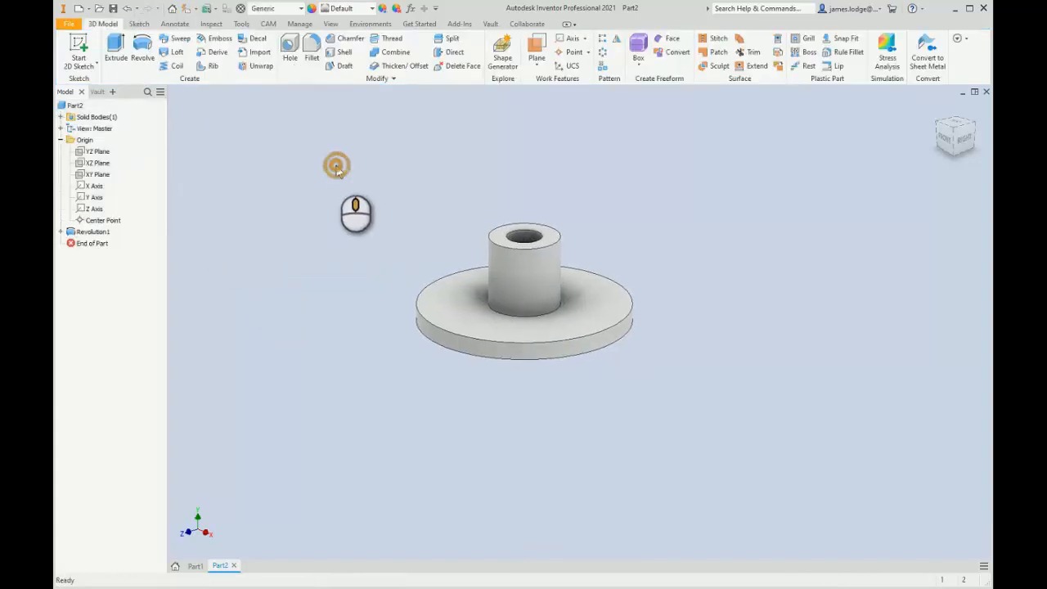
click(333, 165)
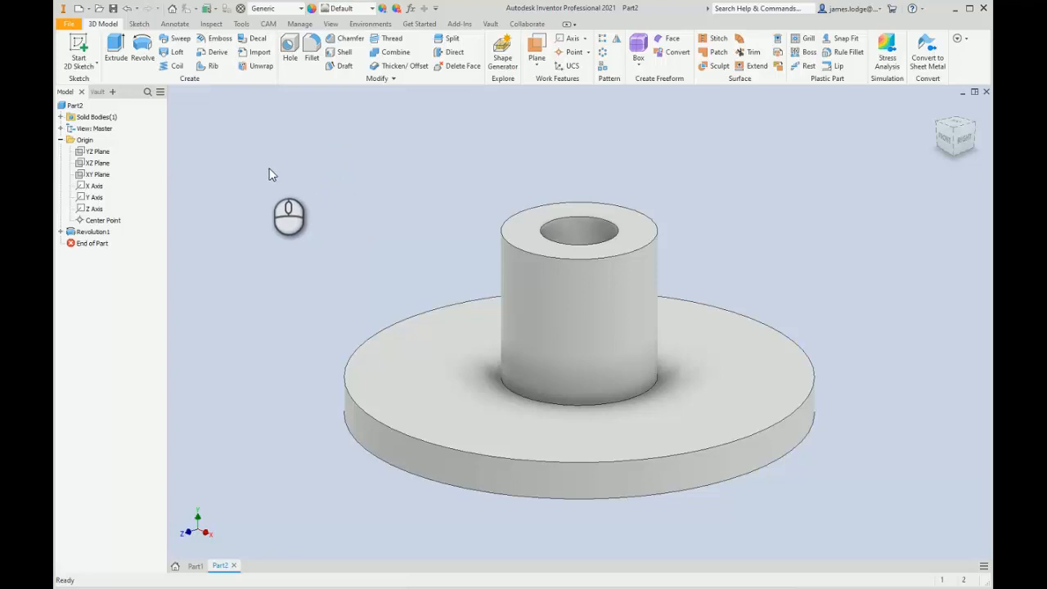